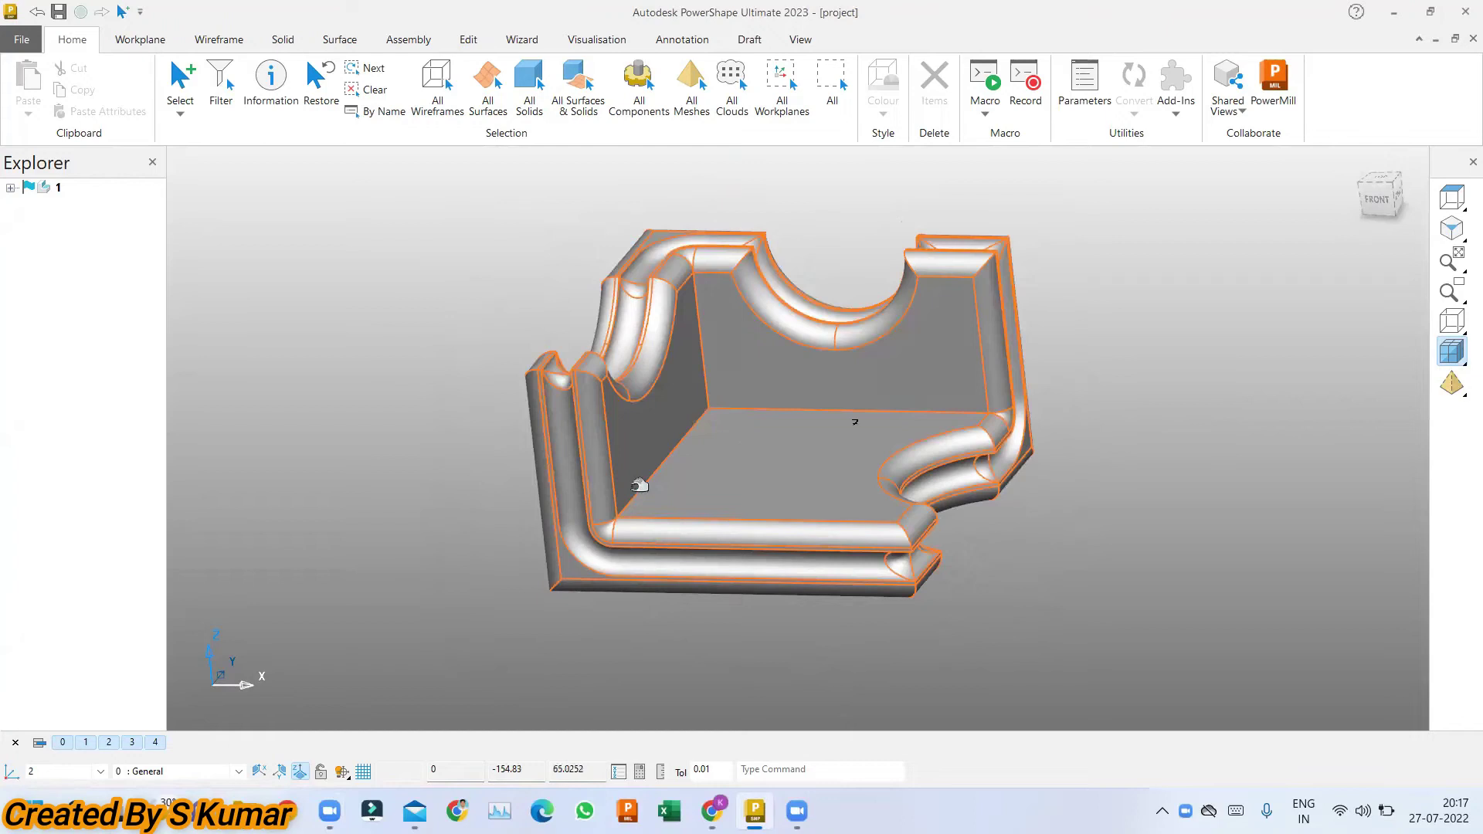
# Step: Reopen the Explorer panel so it lists the full model tree, including Fillet group 1
pyautogui.scroll(2, 640, 485)
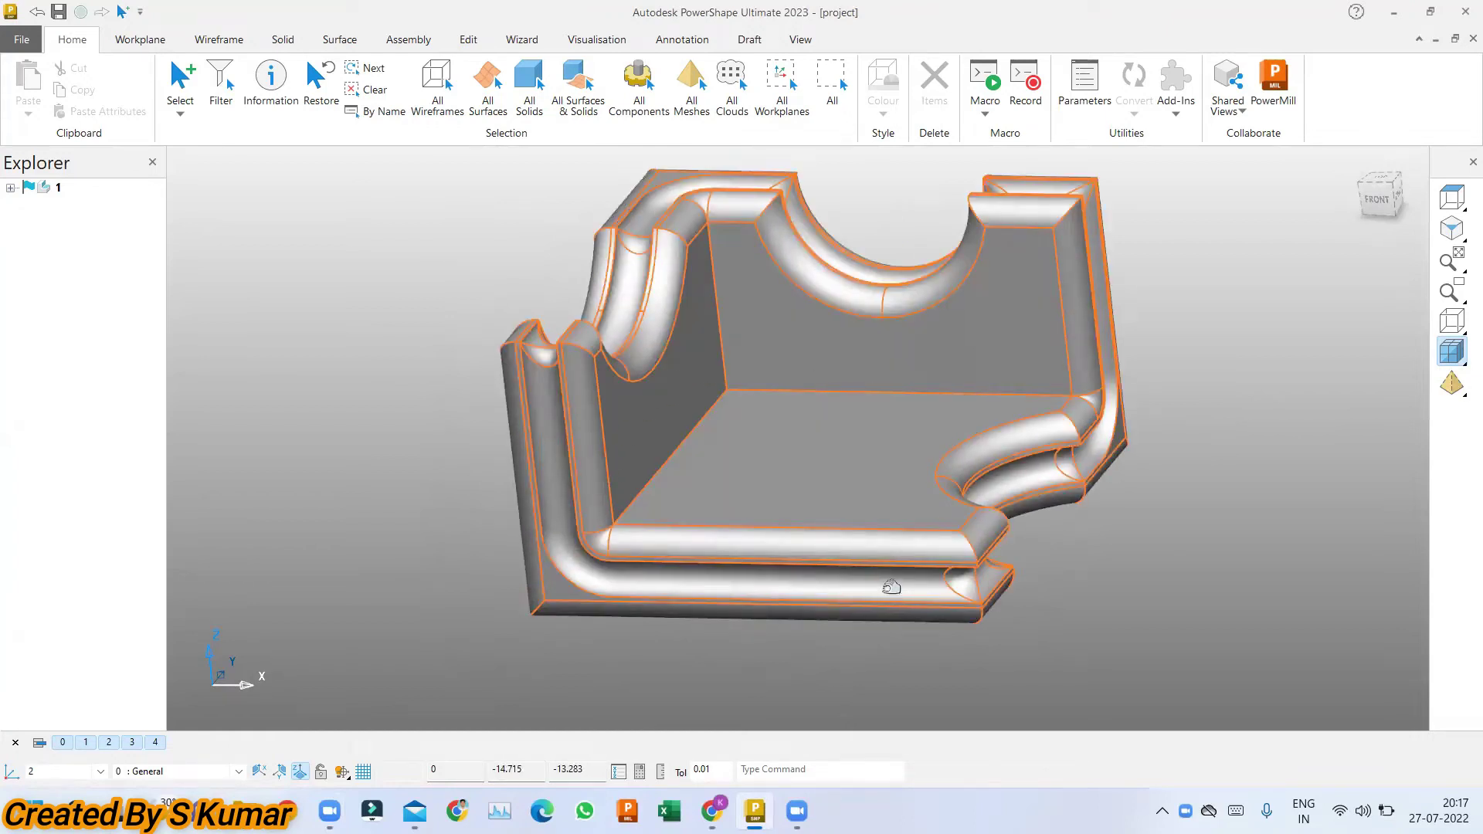
pyautogui.click(151, 164)
pyautogui.click(800, 39)
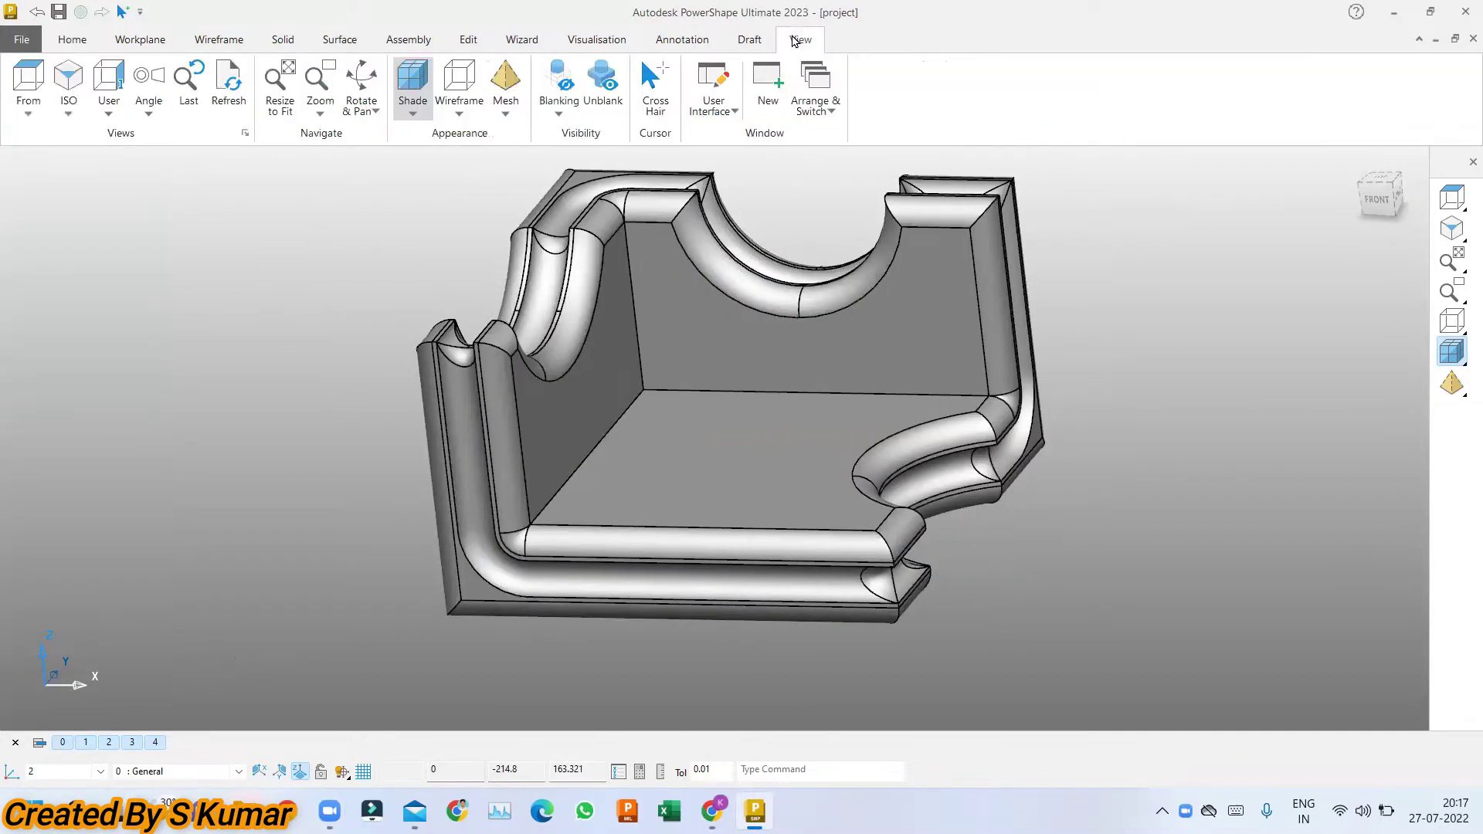
pyautogui.click(725, 118)
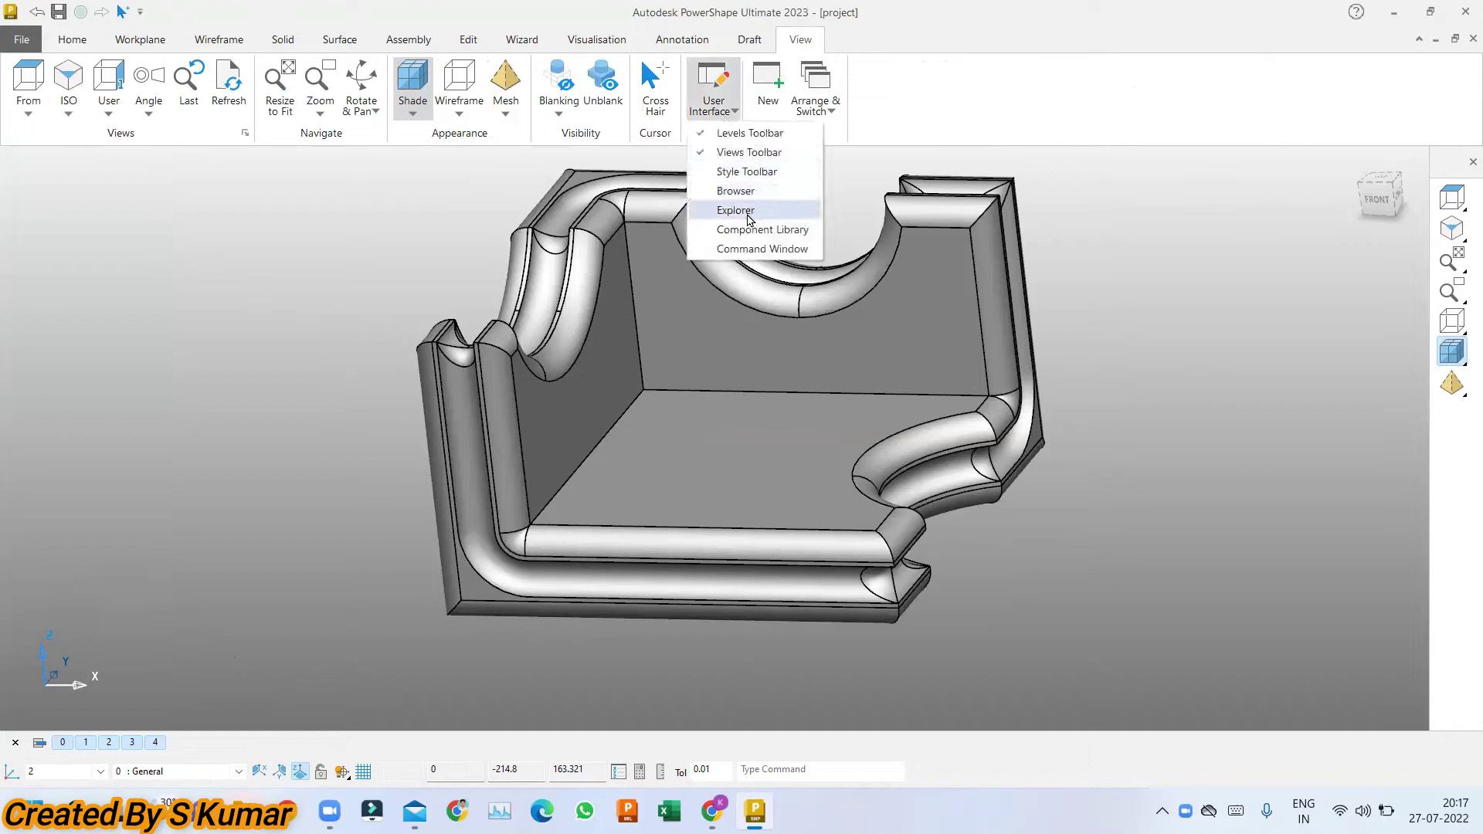
pyautogui.click(735, 210)
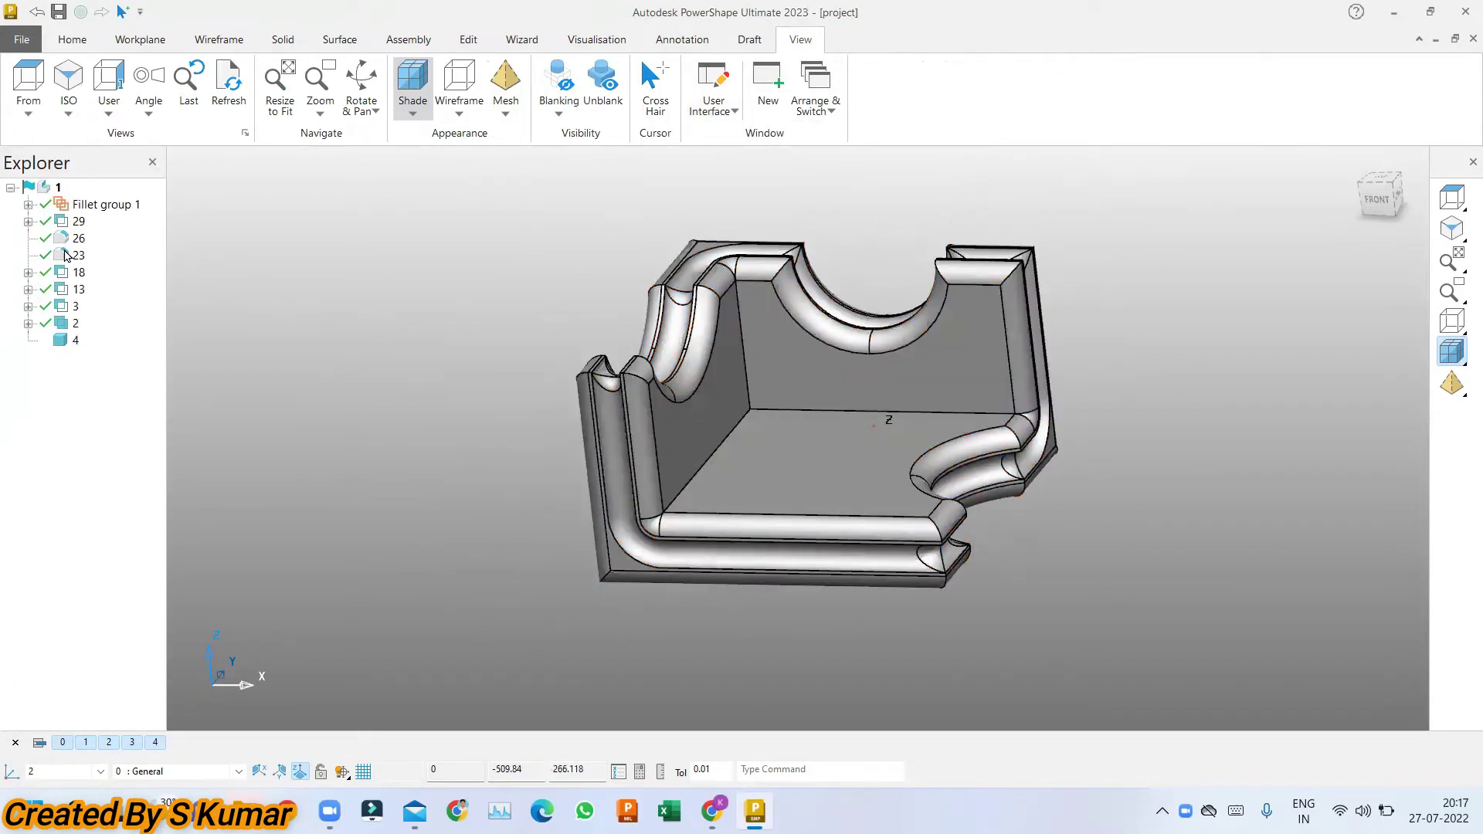
# Step: Delete Fillet group 1 and swept-groove feature 29, then orbit to inspect the part
pyautogui.rightClick(85, 210)
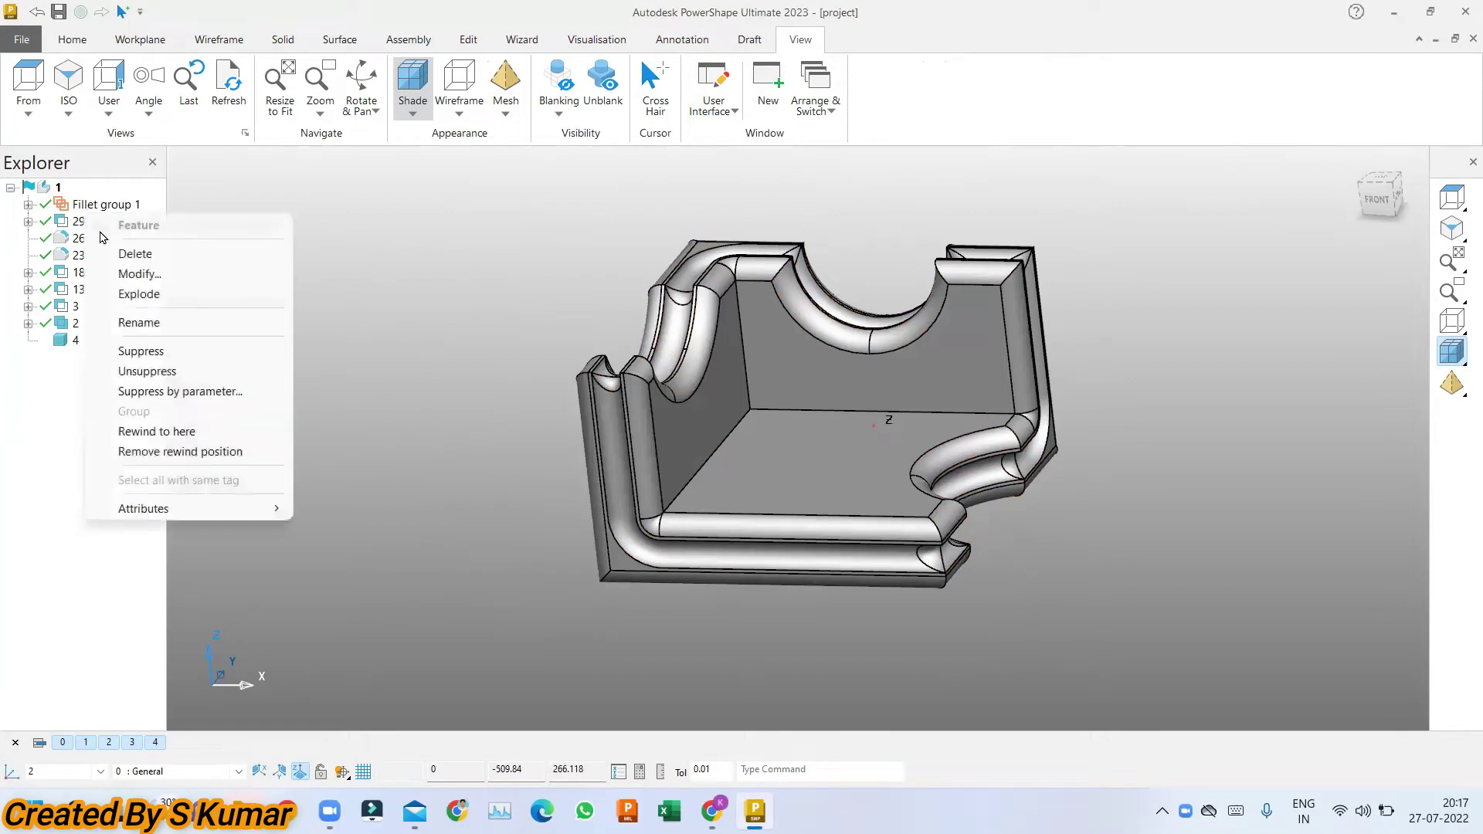
pyautogui.click(128, 254)
pyautogui.rightClick(78, 211)
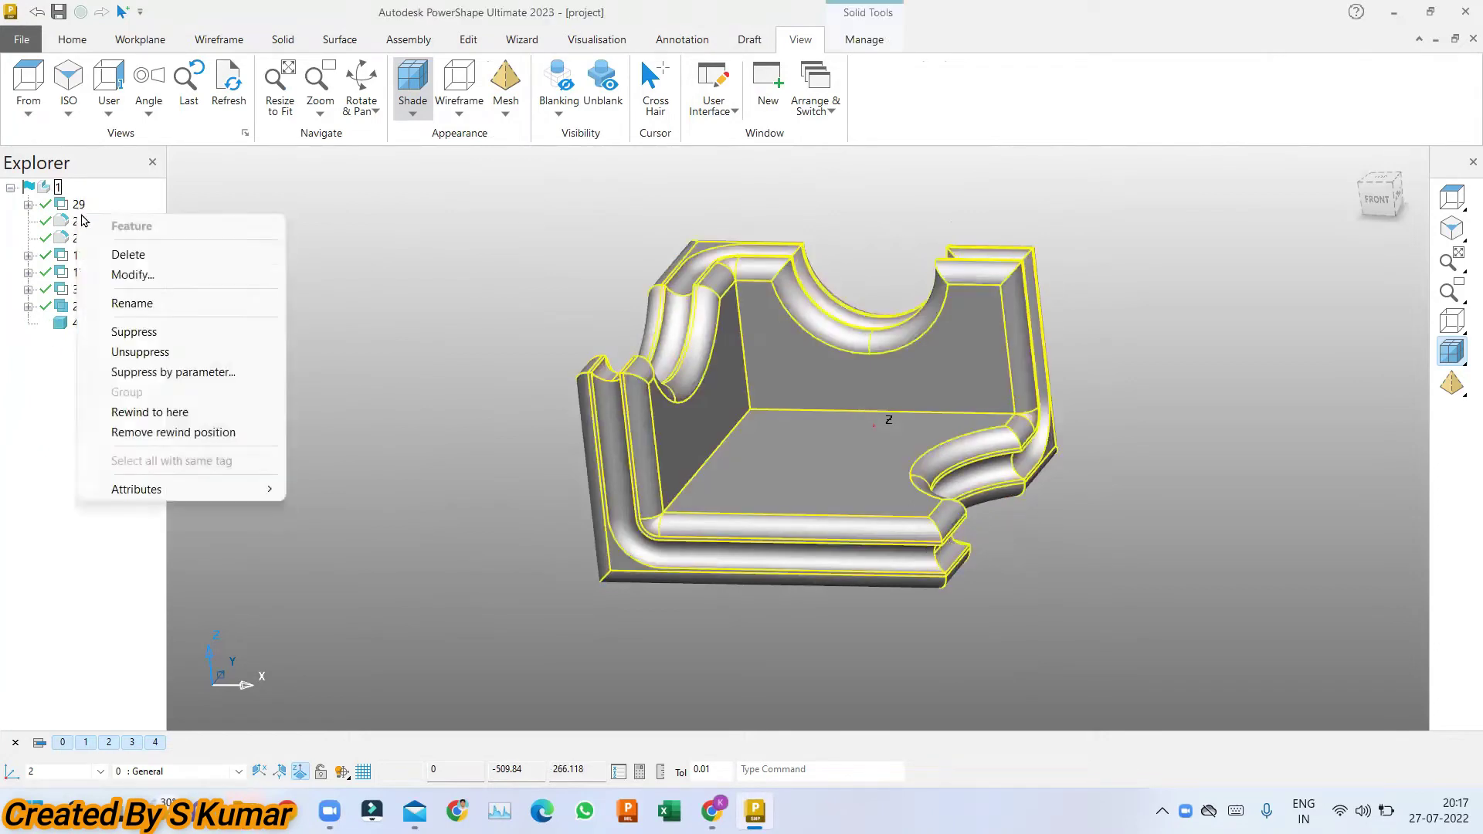
pyautogui.click(127, 254)
pyautogui.moveTo(448, 291)
pyautogui.mouseDown(button='middle')
pyautogui.moveTo(854, 404)
pyautogui.moveTo(857, 338)
pyautogui.moveTo(806, 316)
pyautogui.mouseUp(button='middle')
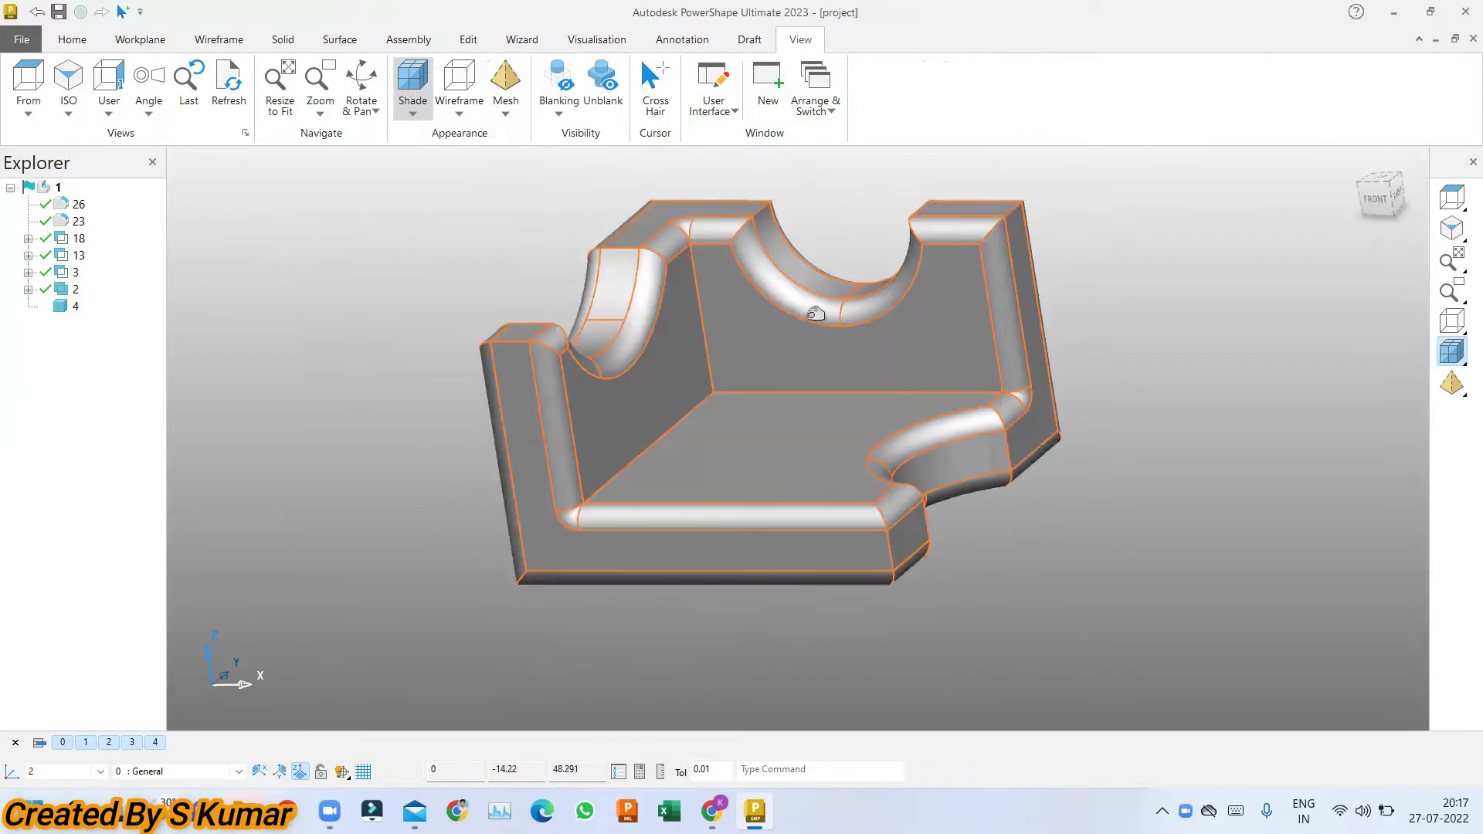
pyautogui.moveTo(816, 313); pyautogui.dragTo(819, 297, button='middle')
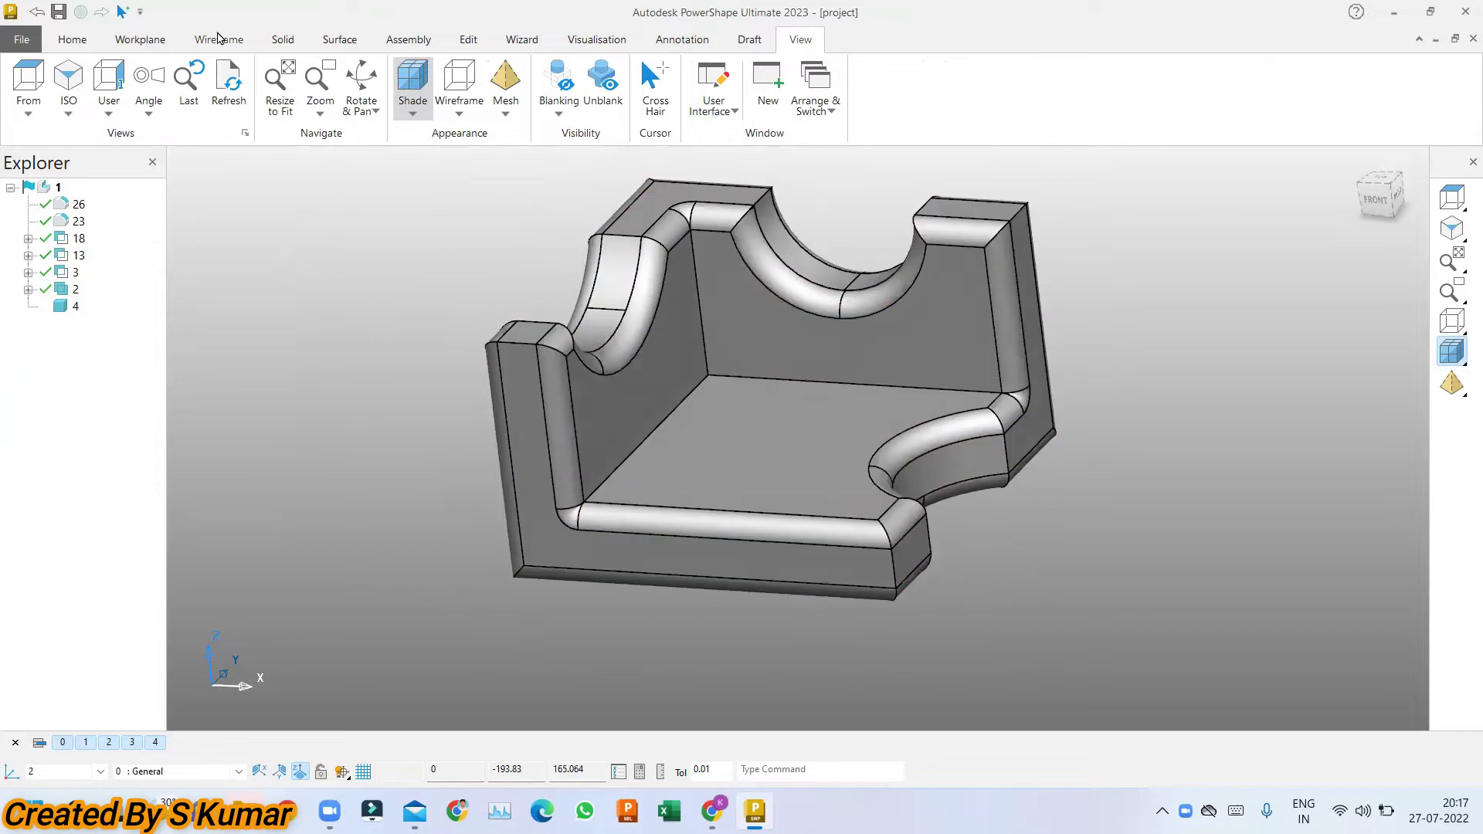
# Step: Chain a composite curve from the vertical inner edge around the pocket's top inner edge loop
pyautogui.click(218, 38)
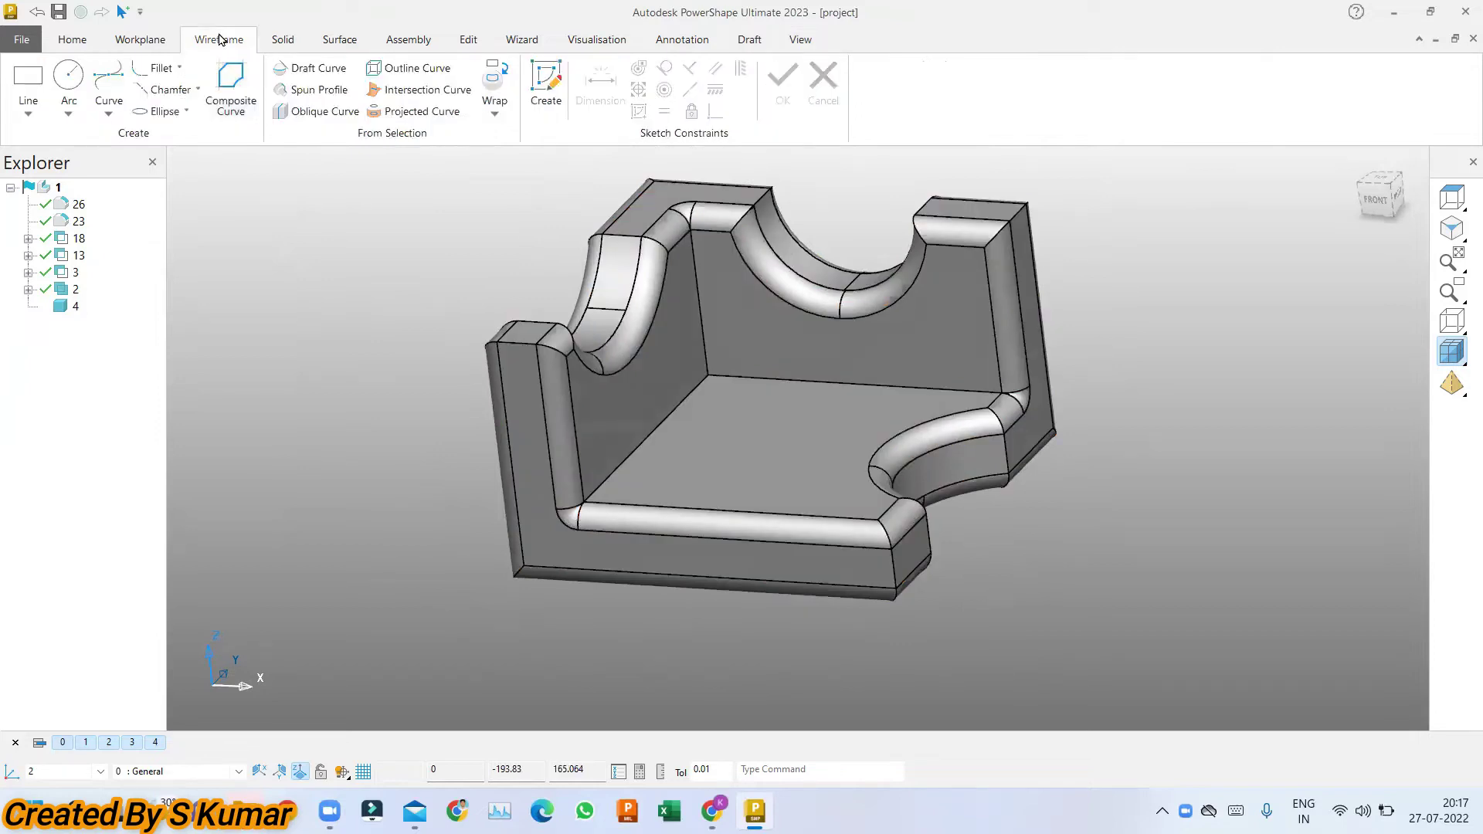
pyautogui.click(233, 98)
pyautogui.click(538, 363)
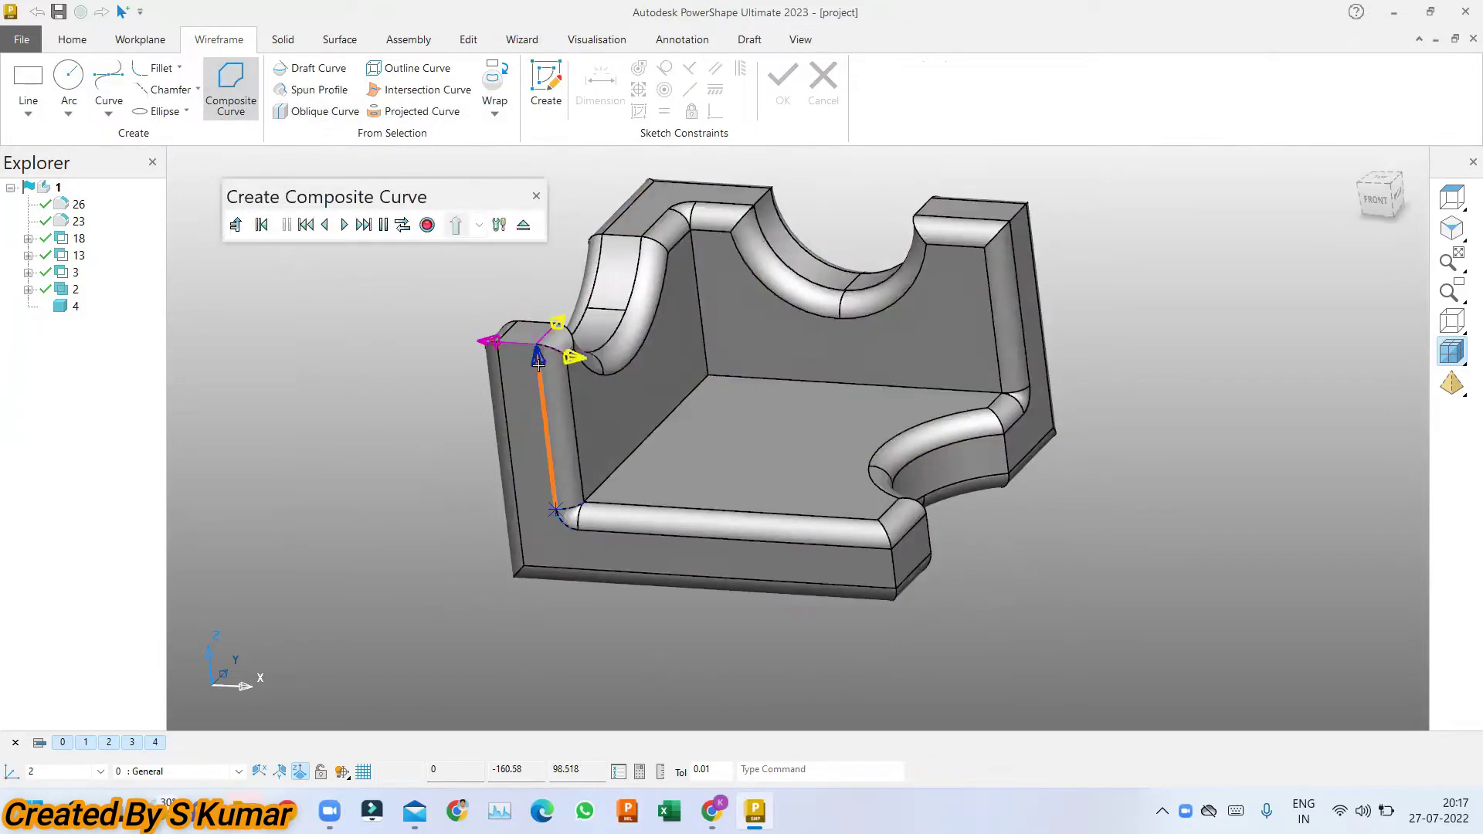
pyautogui.click(558, 322)
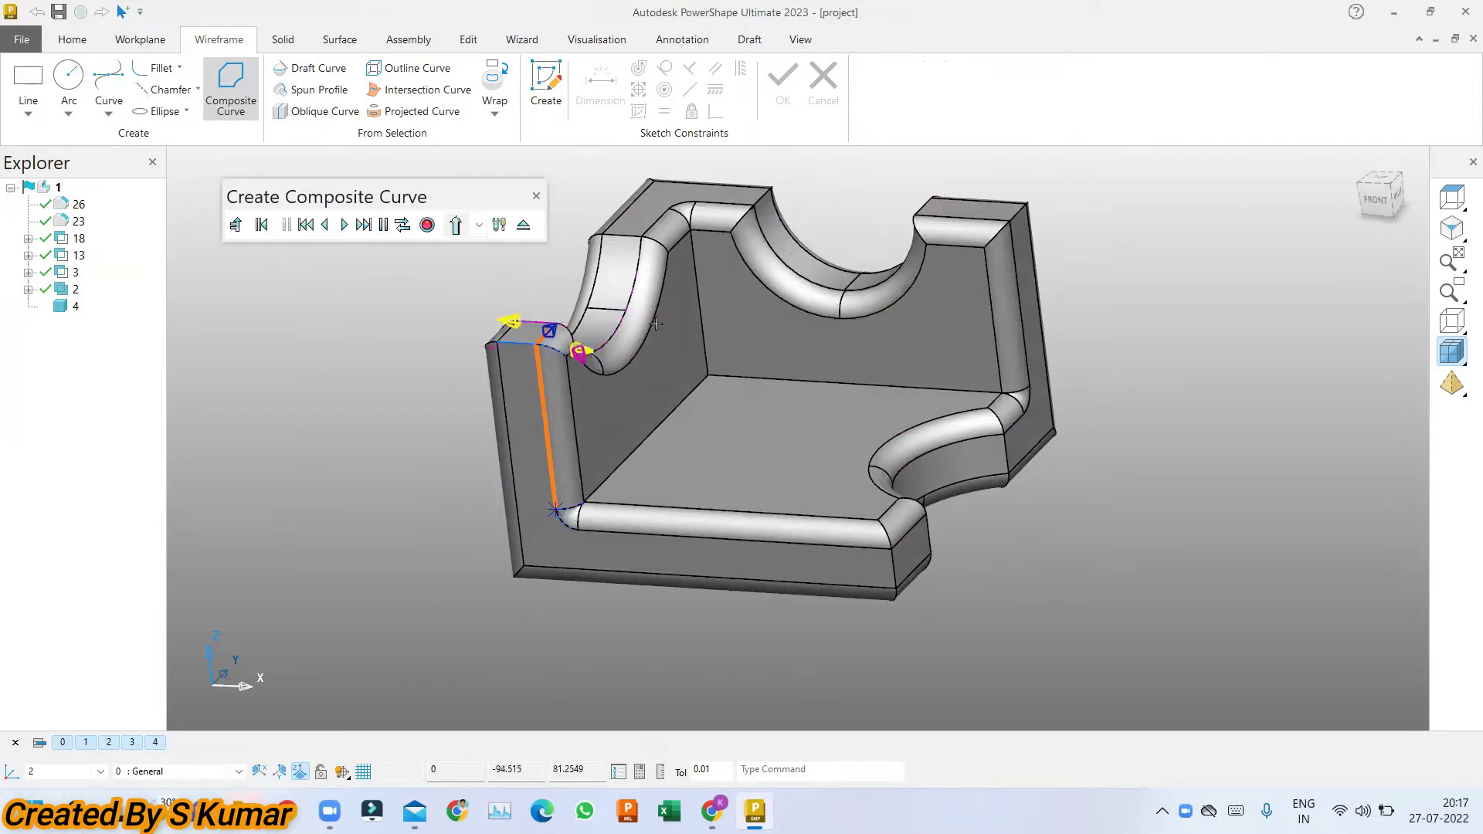
pyautogui.click(656, 323)
pyautogui.moveTo(656, 324); pyautogui.dragTo(629, 287, button='middle')
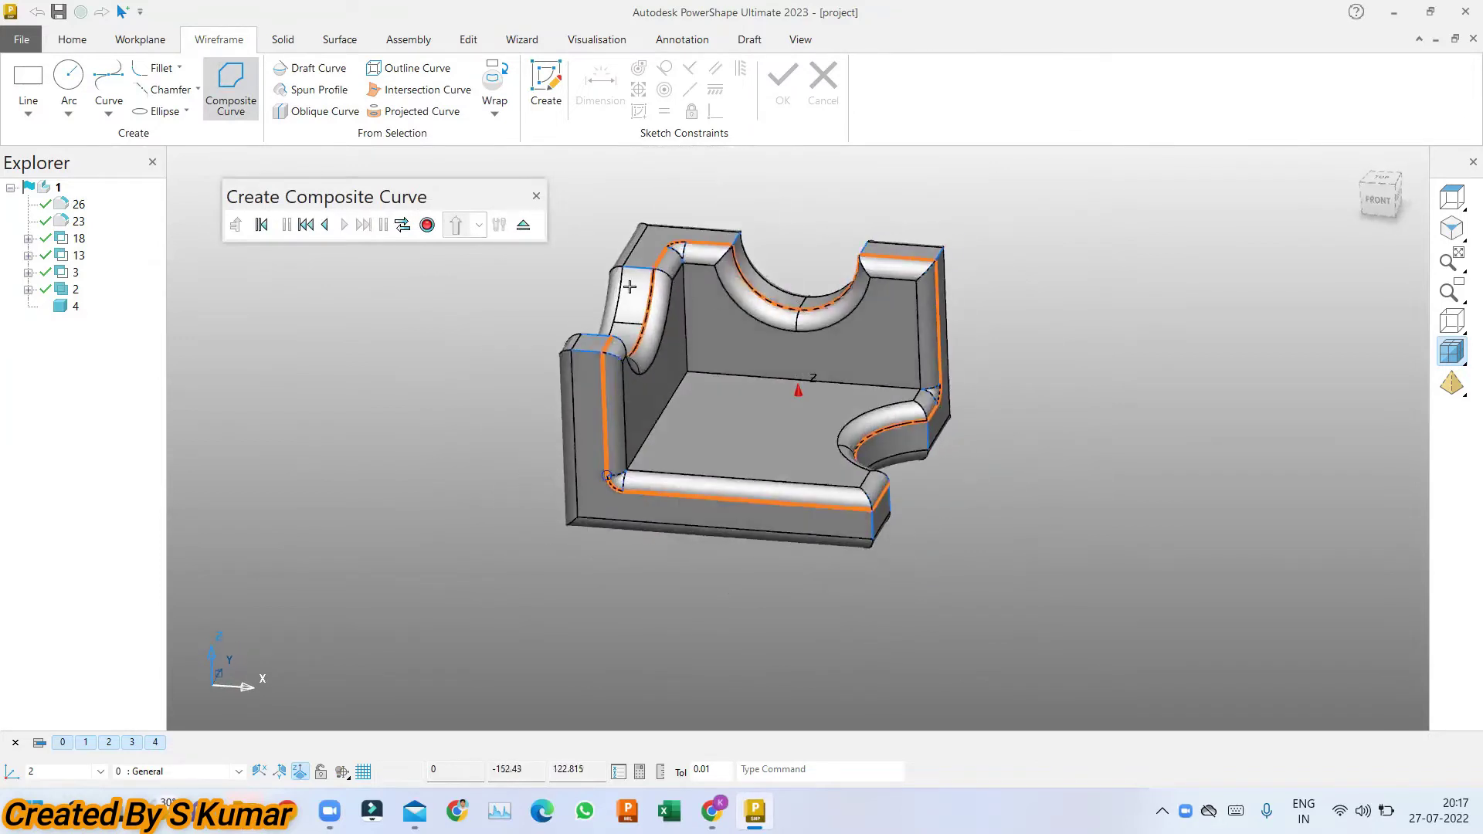
pyautogui.click(428, 227)
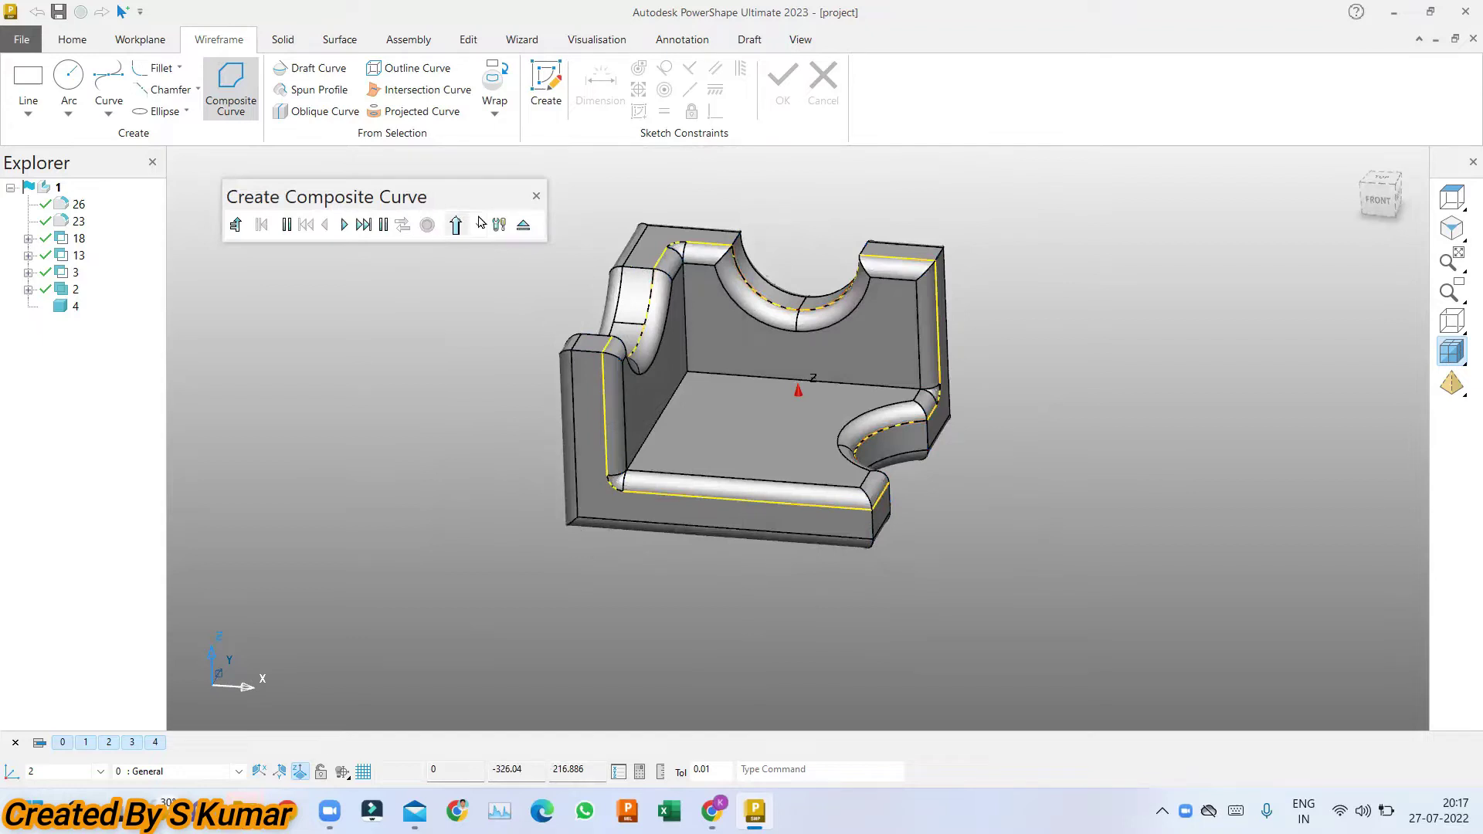
pyautogui.click(537, 200)
pyautogui.moveTo(556, 271)
pyautogui.mouseDown(button='middle')
pyautogui.moveTo(582, 368)
pyautogui.moveTo(723, 438)
pyautogui.mouseUp(button='middle')
pyautogui.scroll(2, 723, 438)
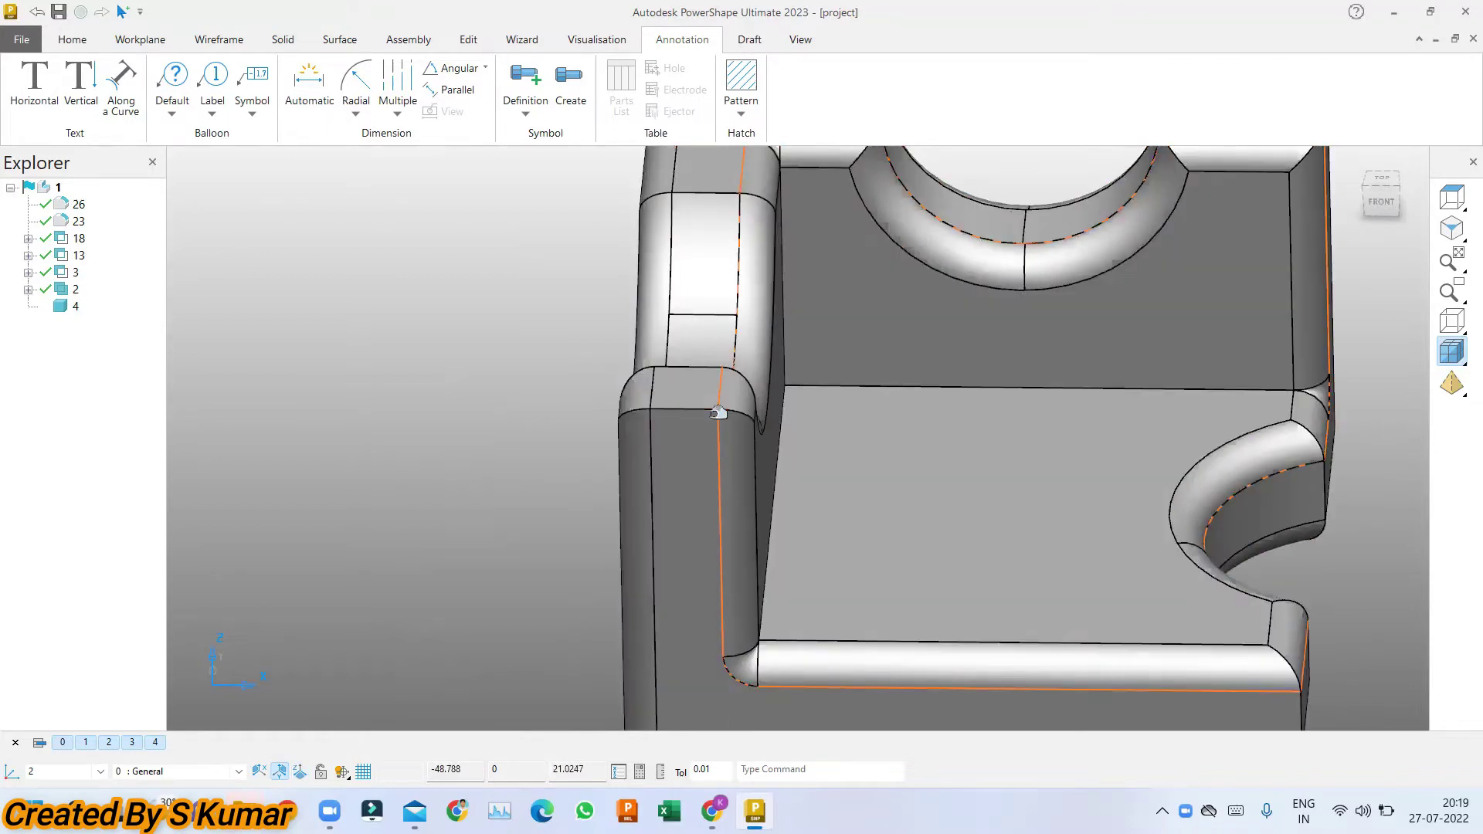
pyautogui.click(1381, 203)
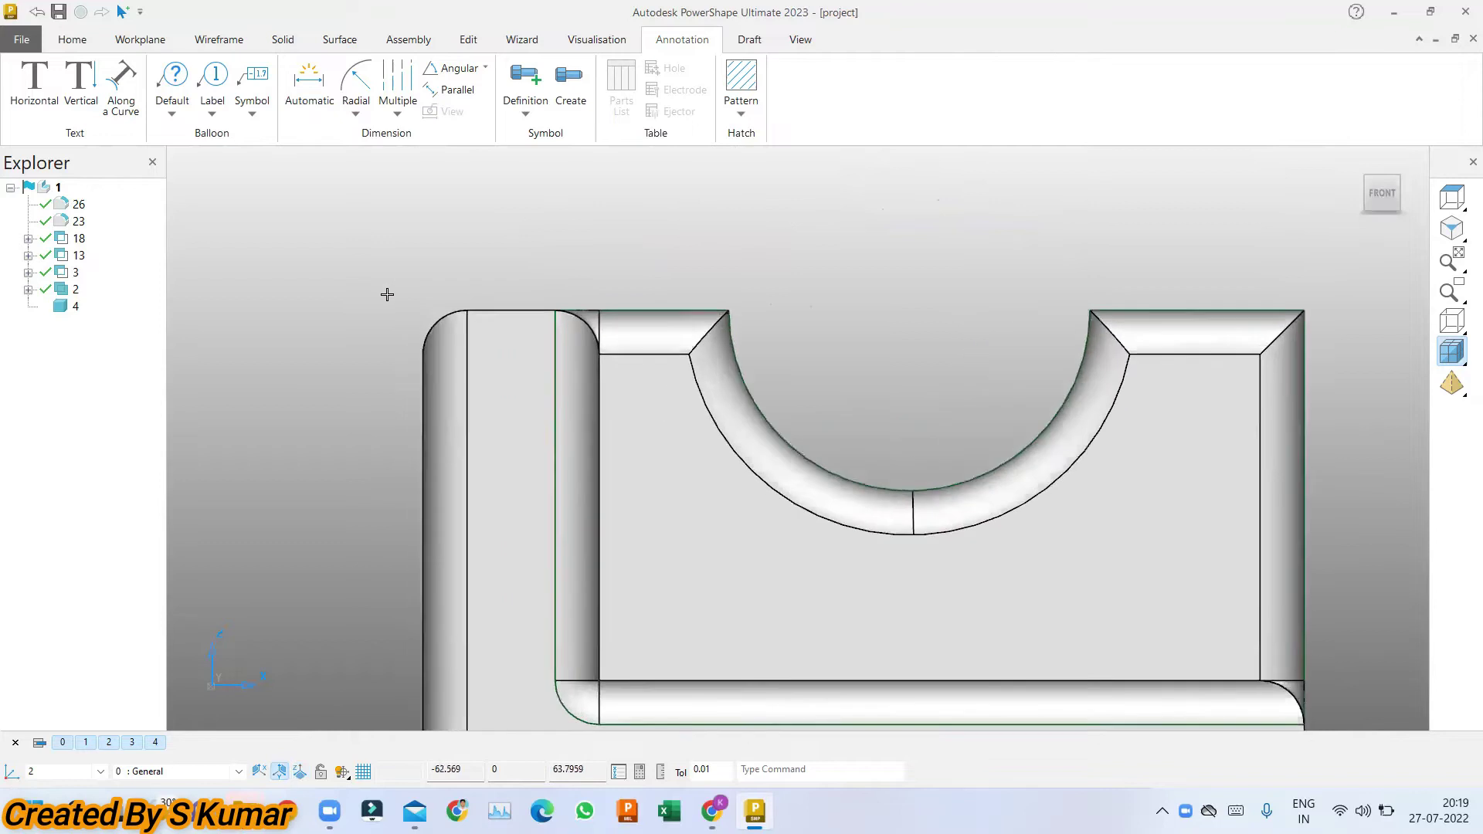
pyautogui.scroll(1, 387, 294)
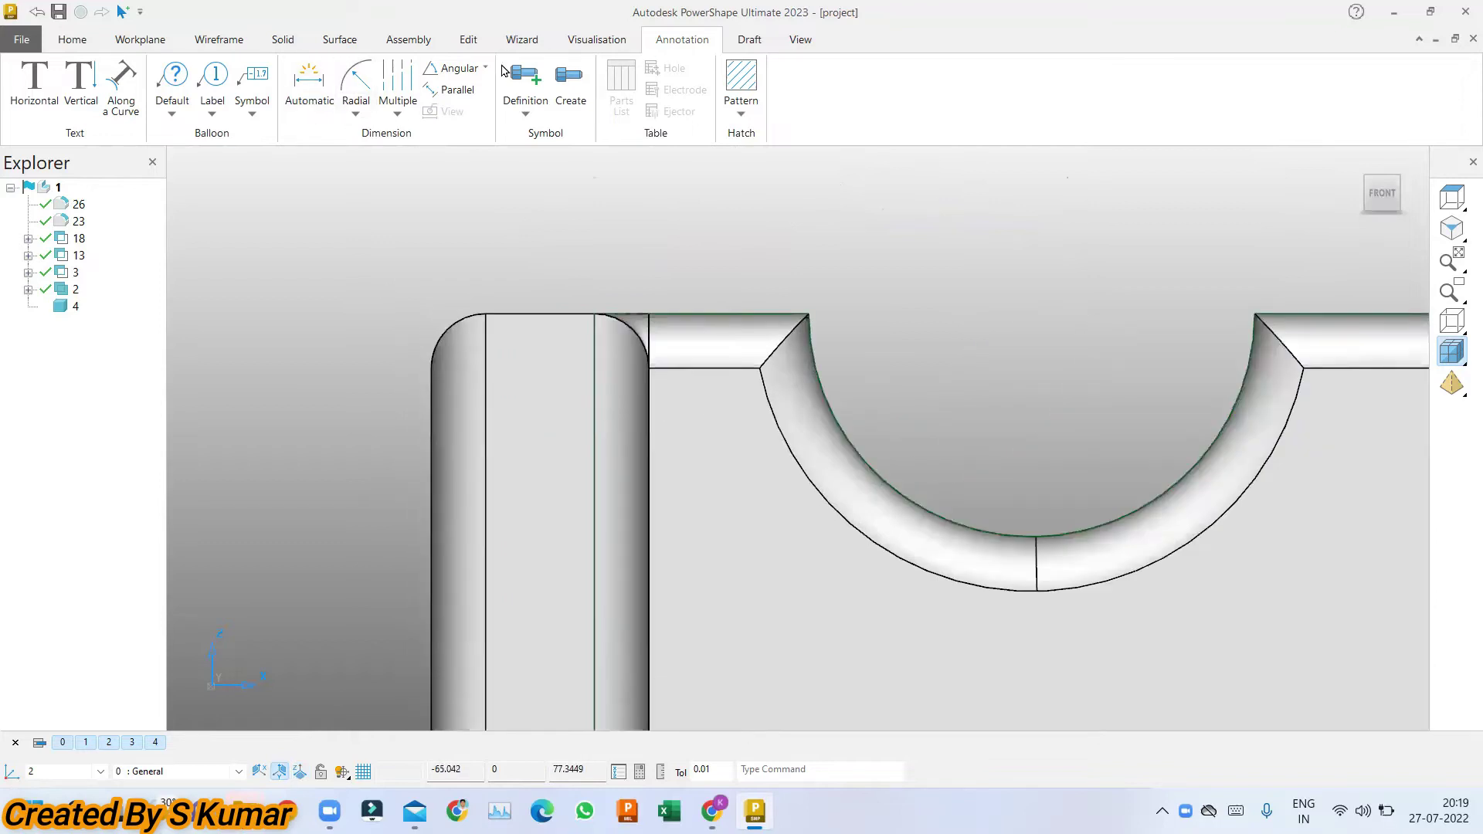
pyautogui.click(309, 82)
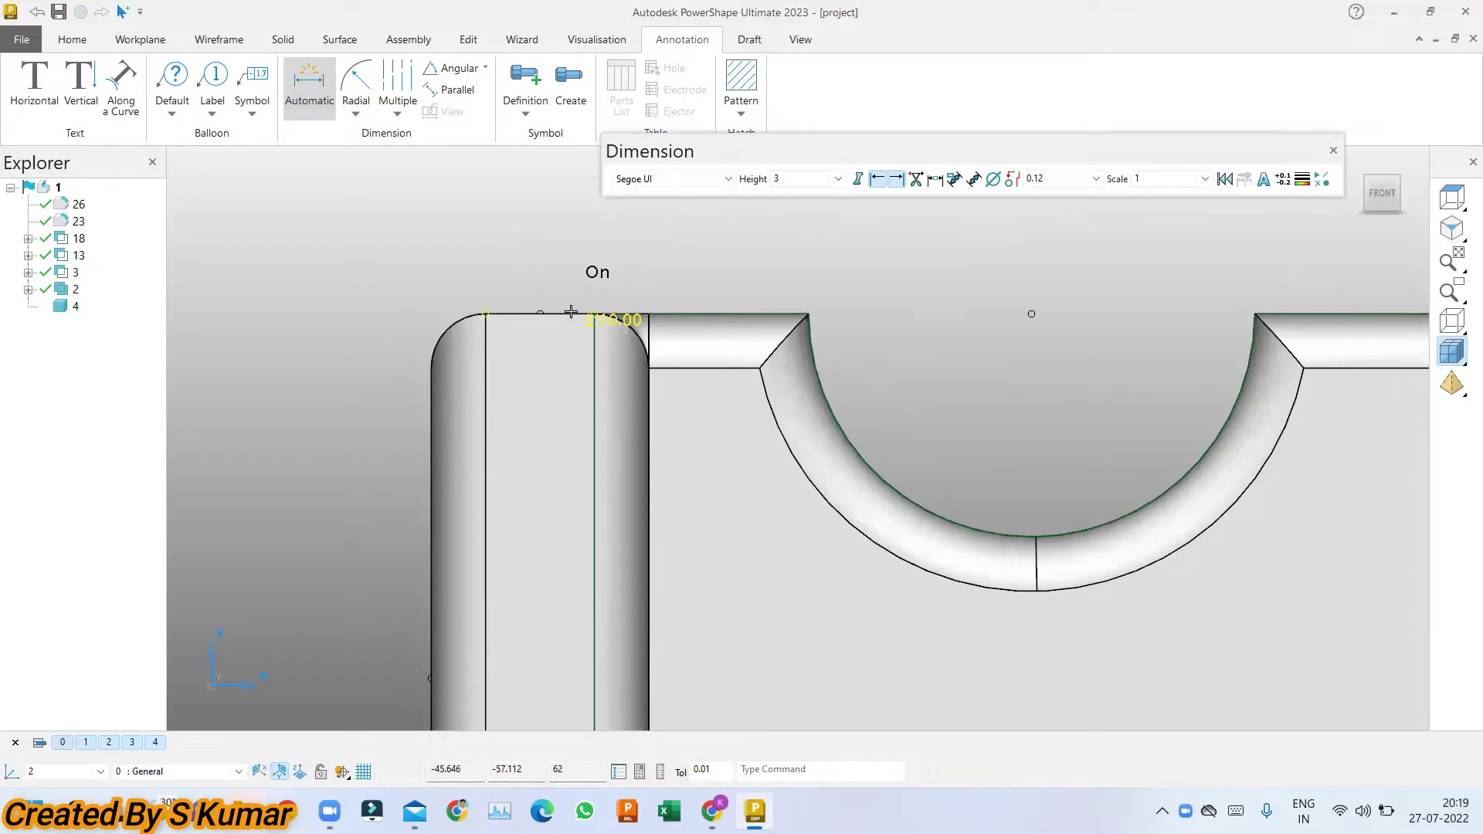
pyautogui.moveTo(571, 312); pyautogui.dragTo(390, 474, button='middle')
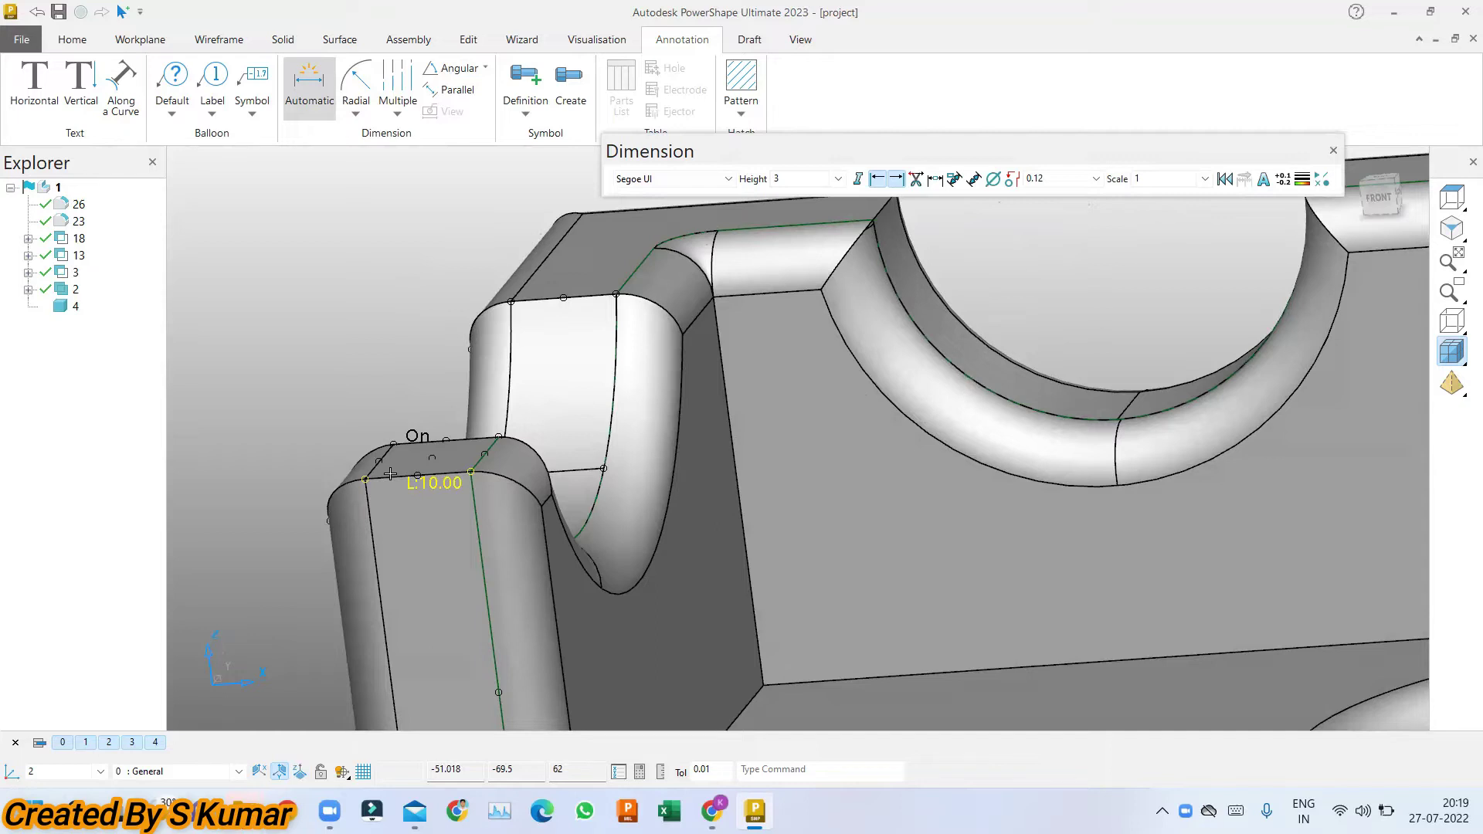
pyautogui.click(364, 480)
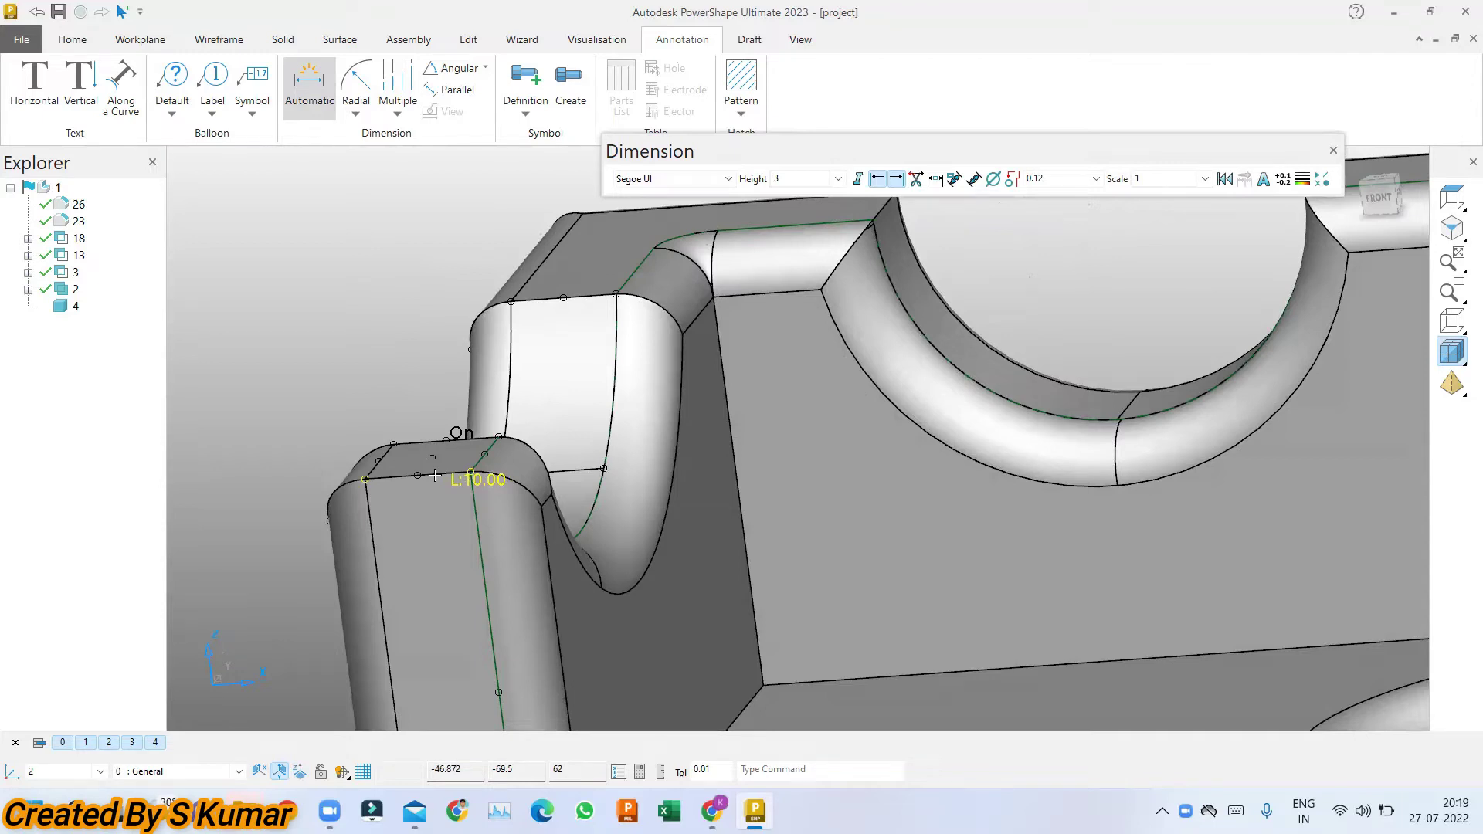
pyautogui.press('Escape')
pyautogui.moveTo(361, 232)
pyautogui.mouseDown(button='middle')
pyautogui.moveTo(894, 484)
pyautogui.moveTo(775, 553)
pyautogui.mouseUp(button='middle')
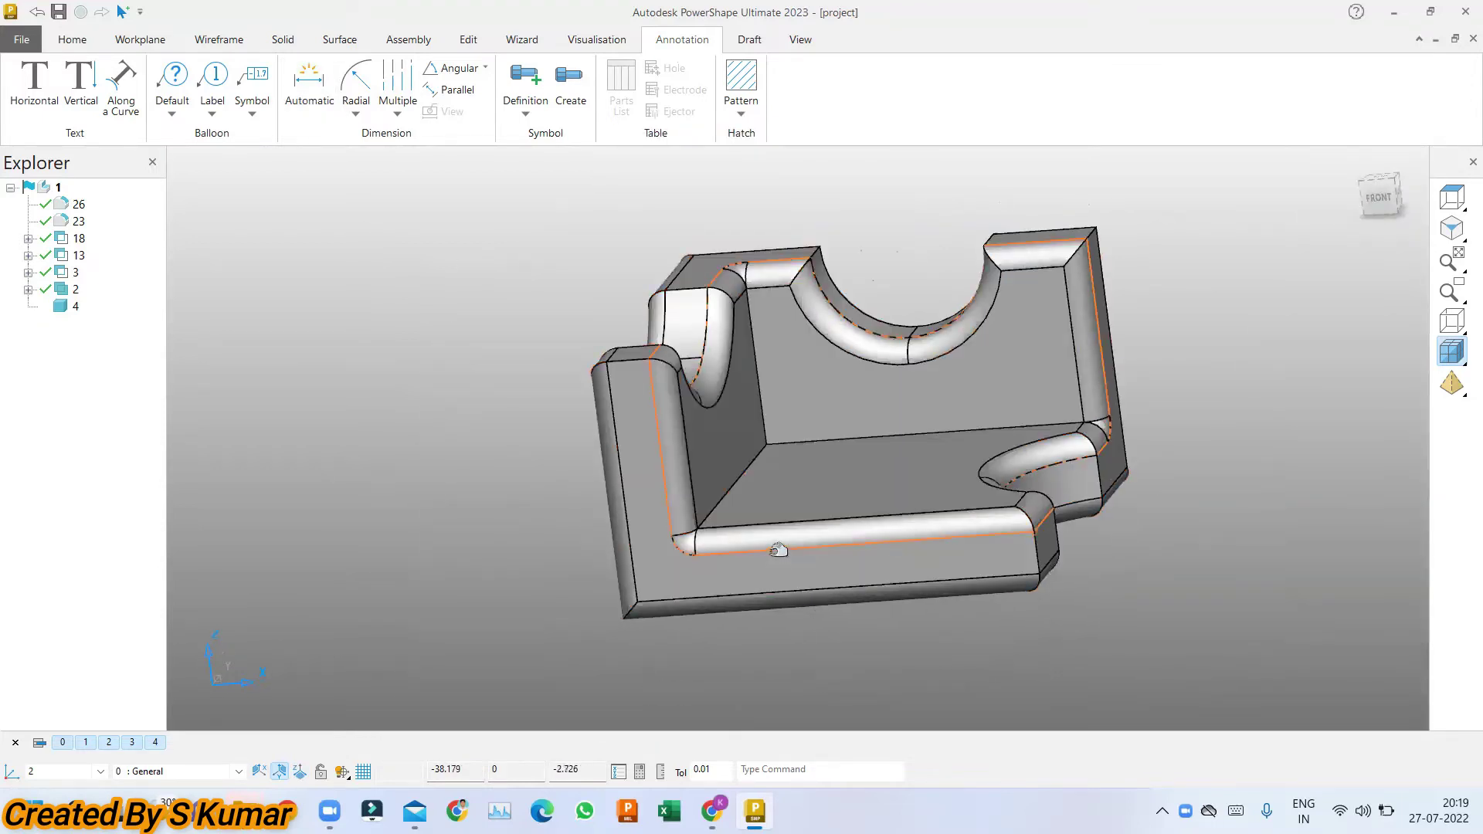
pyautogui.click(779, 550)
# Step: Preview split surfaces on the composite curve with offset 5, normal to the underlying surface
pyautogui.click(467, 42)
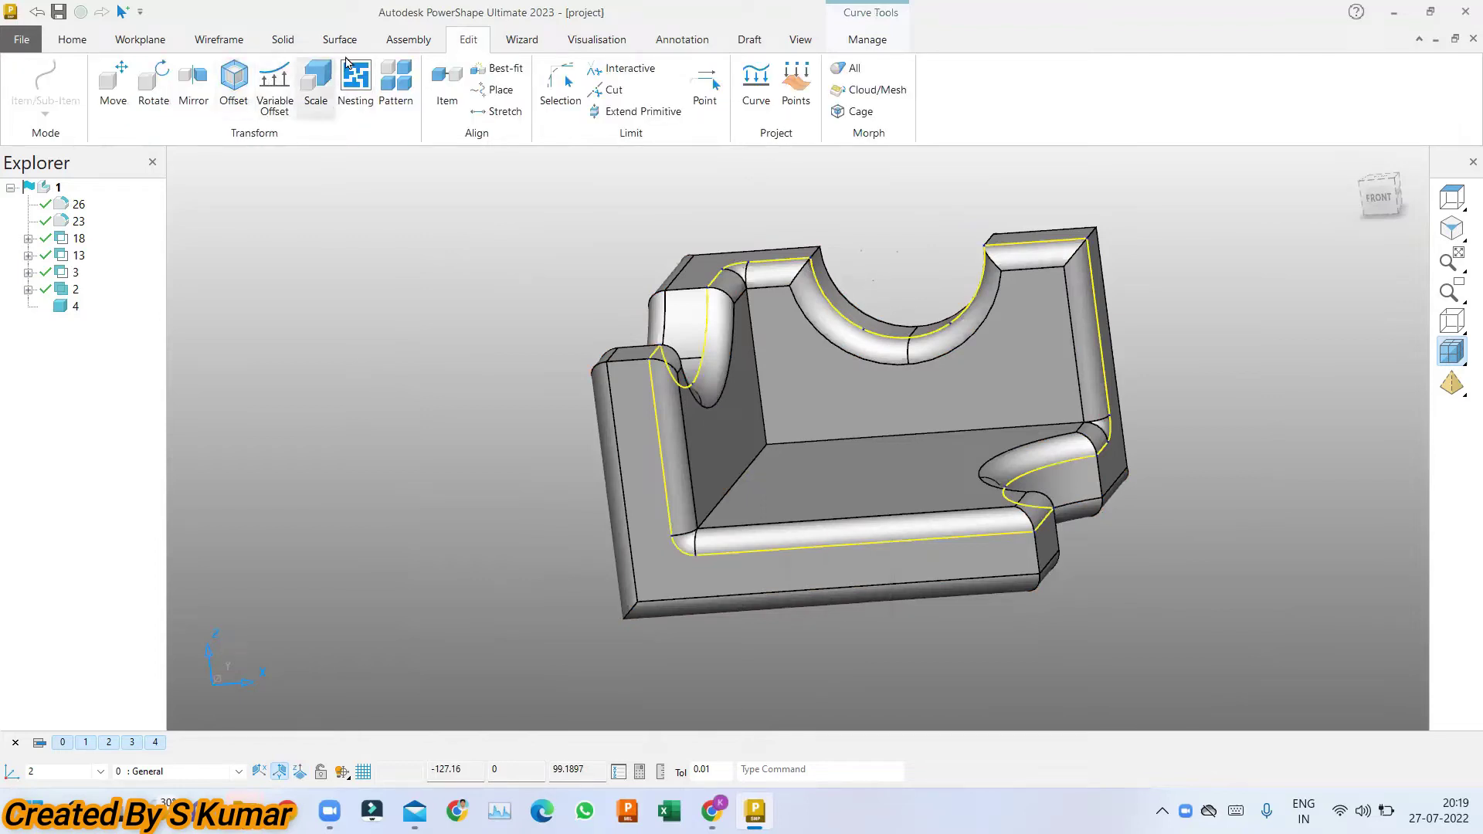
pyautogui.click(348, 41)
pyautogui.click(562, 88)
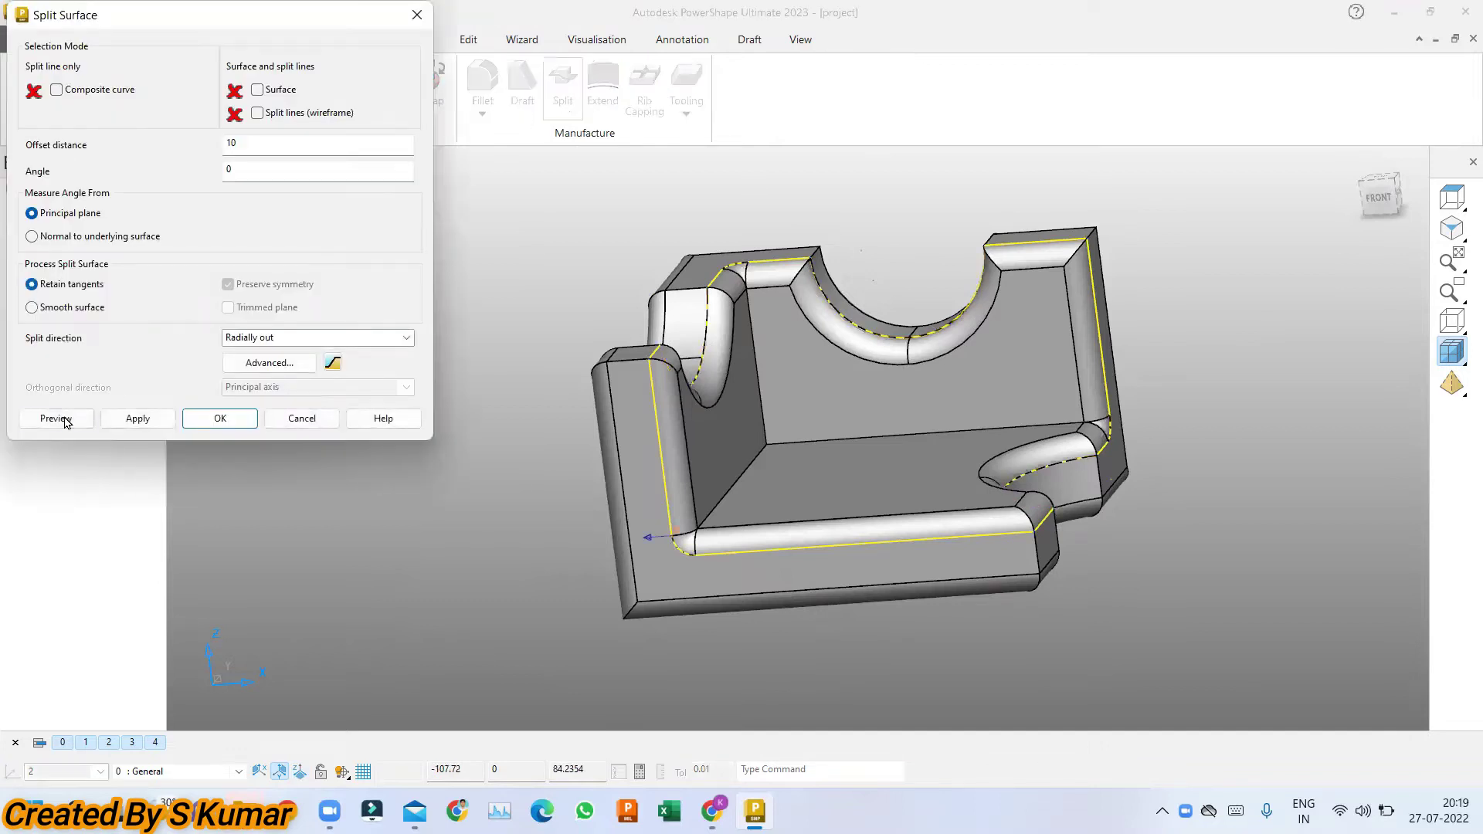
pyautogui.doubleClick(244, 143)
pyautogui.write('5')
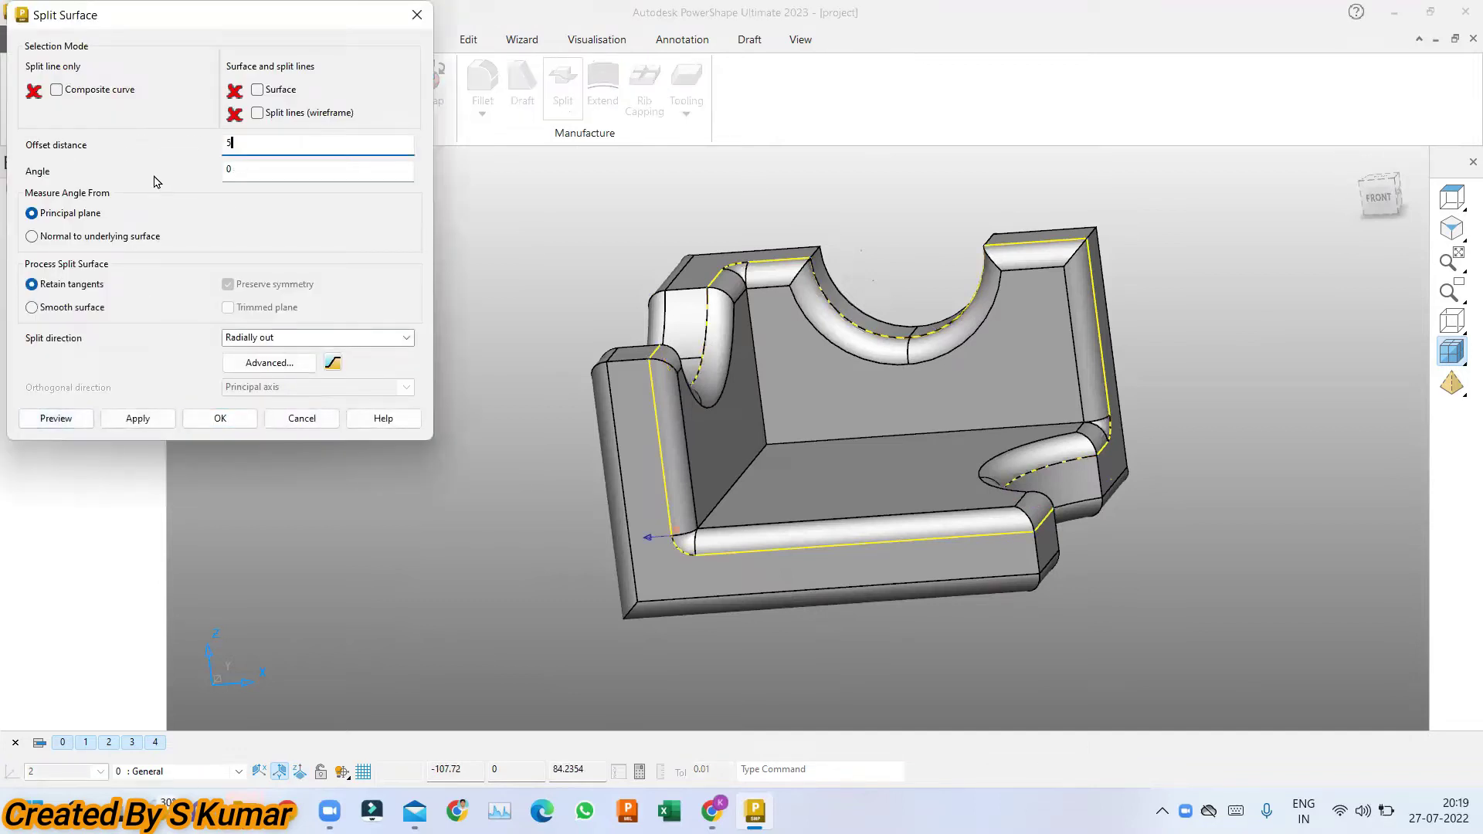
pyautogui.click(84, 237)
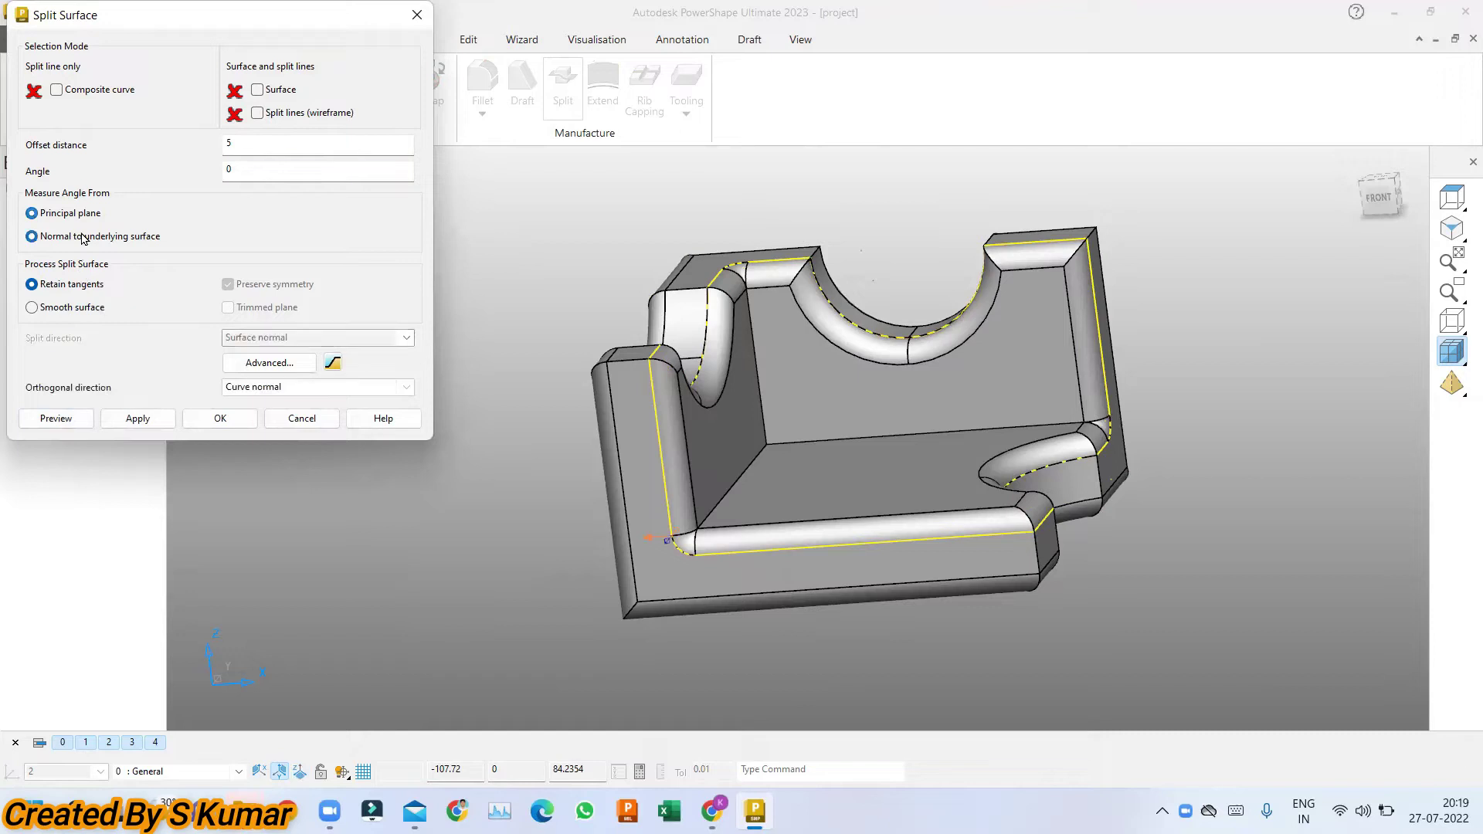
pyautogui.click(45, 420)
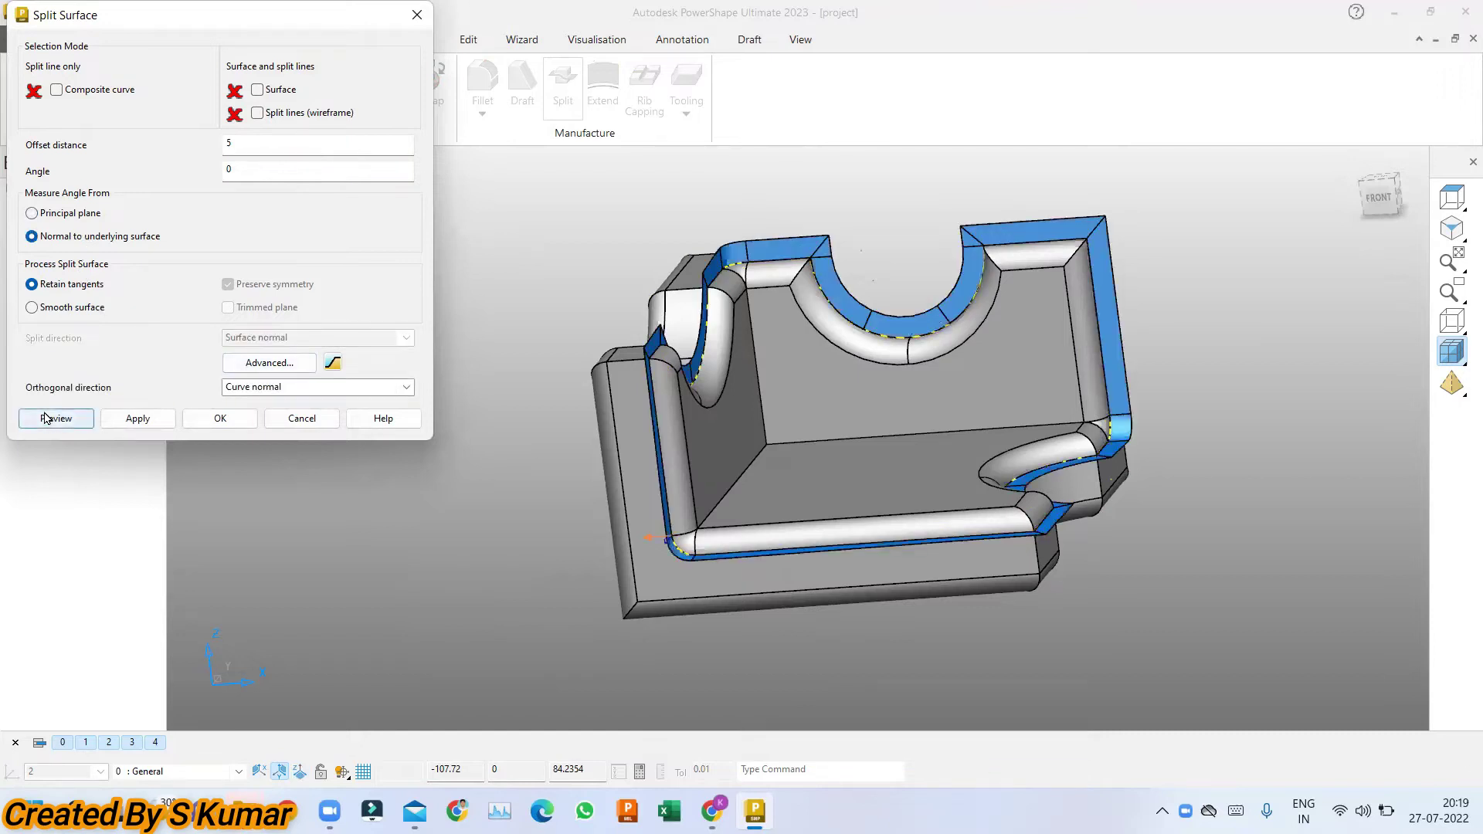
pyautogui.moveTo(479, 232); pyautogui.dragTo(417, 193, button='middle')
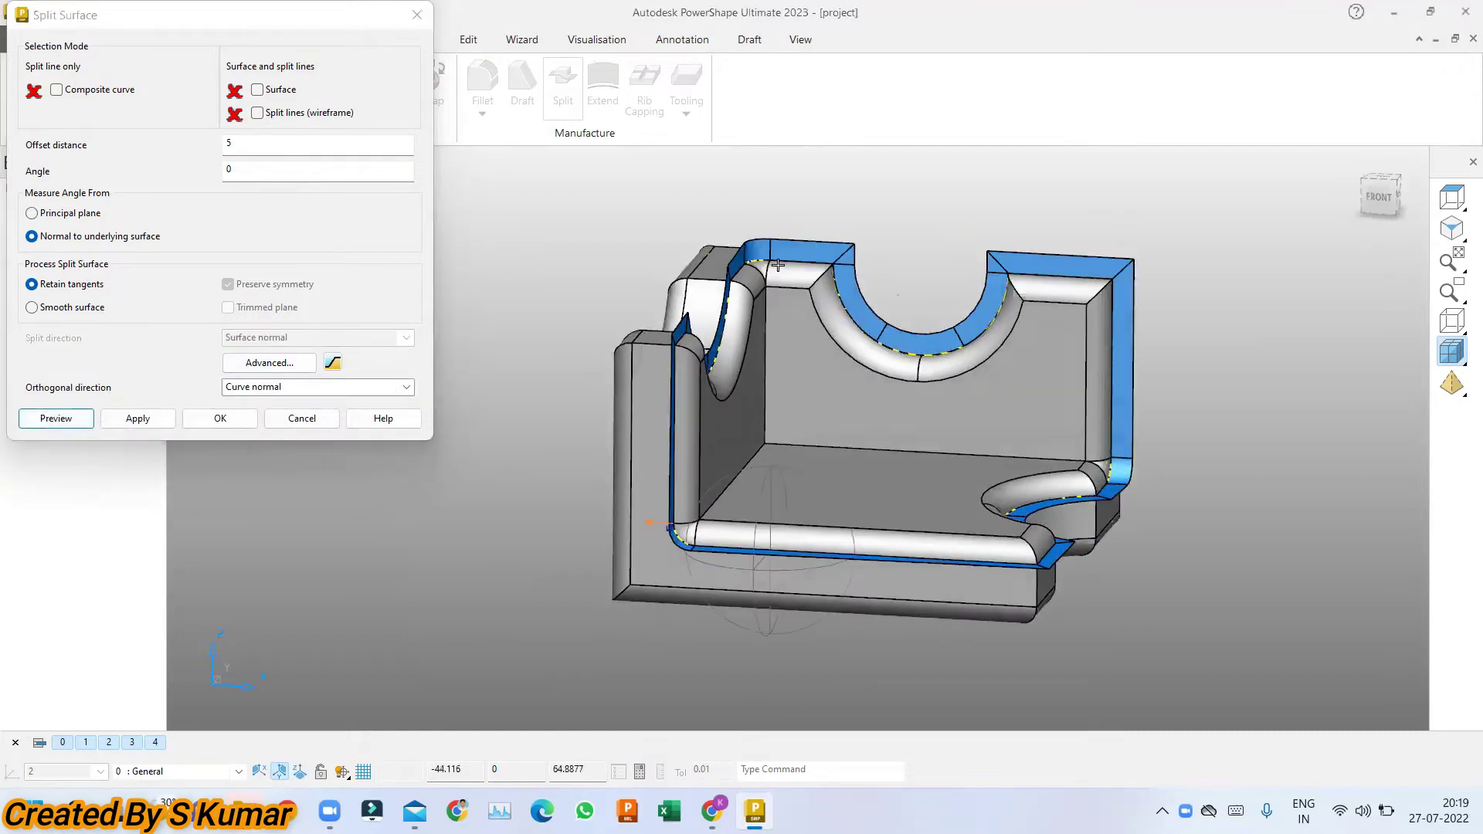
# Step: Change the split angle to 90° and preview the result from above
pyautogui.doubleClick(279, 177)
pyautogui.click(56, 418)
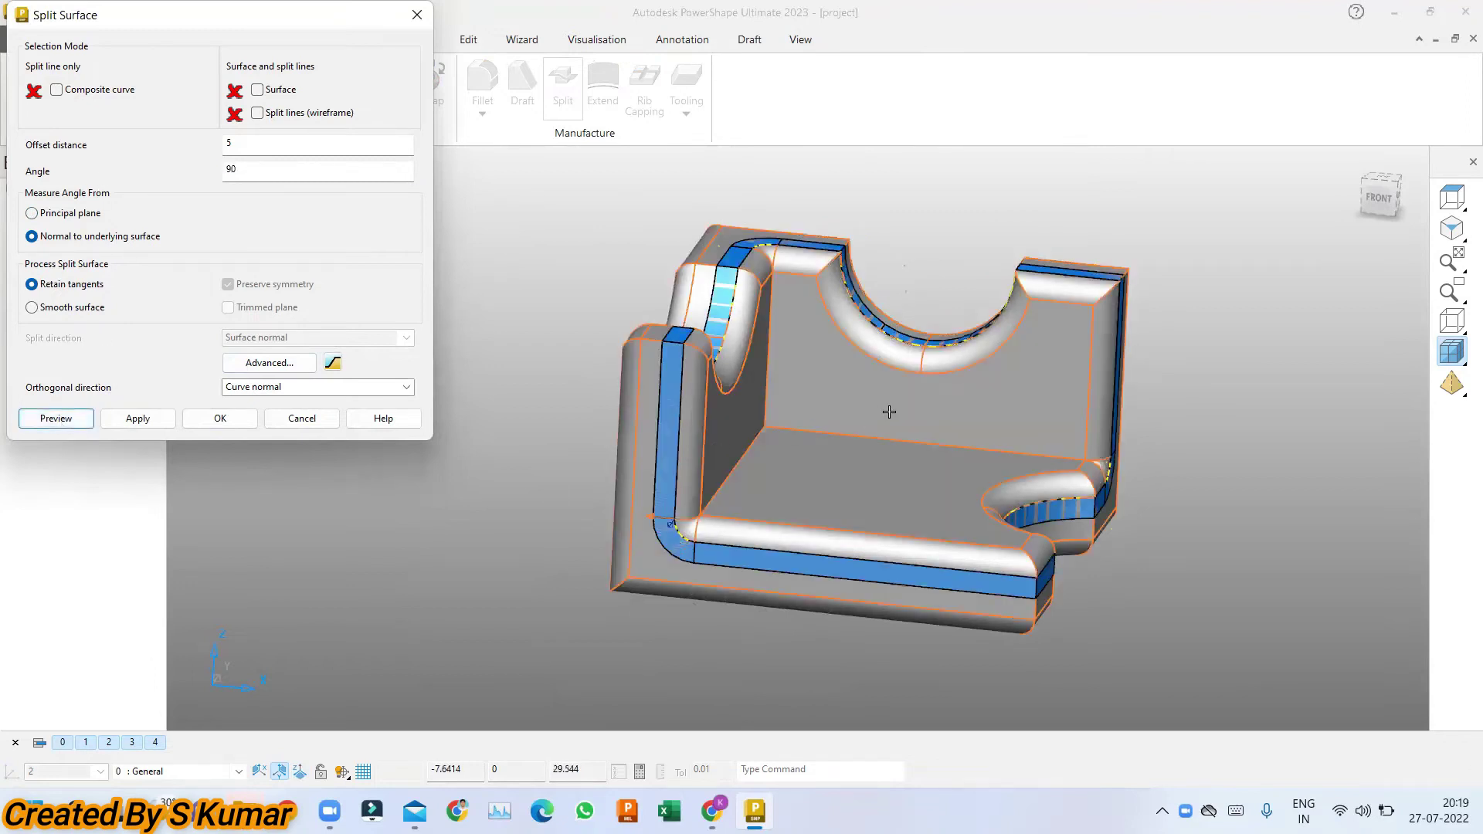
pyautogui.moveTo(889, 412); pyautogui.dragTo(603, 360, button='middle')
pyautogui.scroll(2, 603, 360)
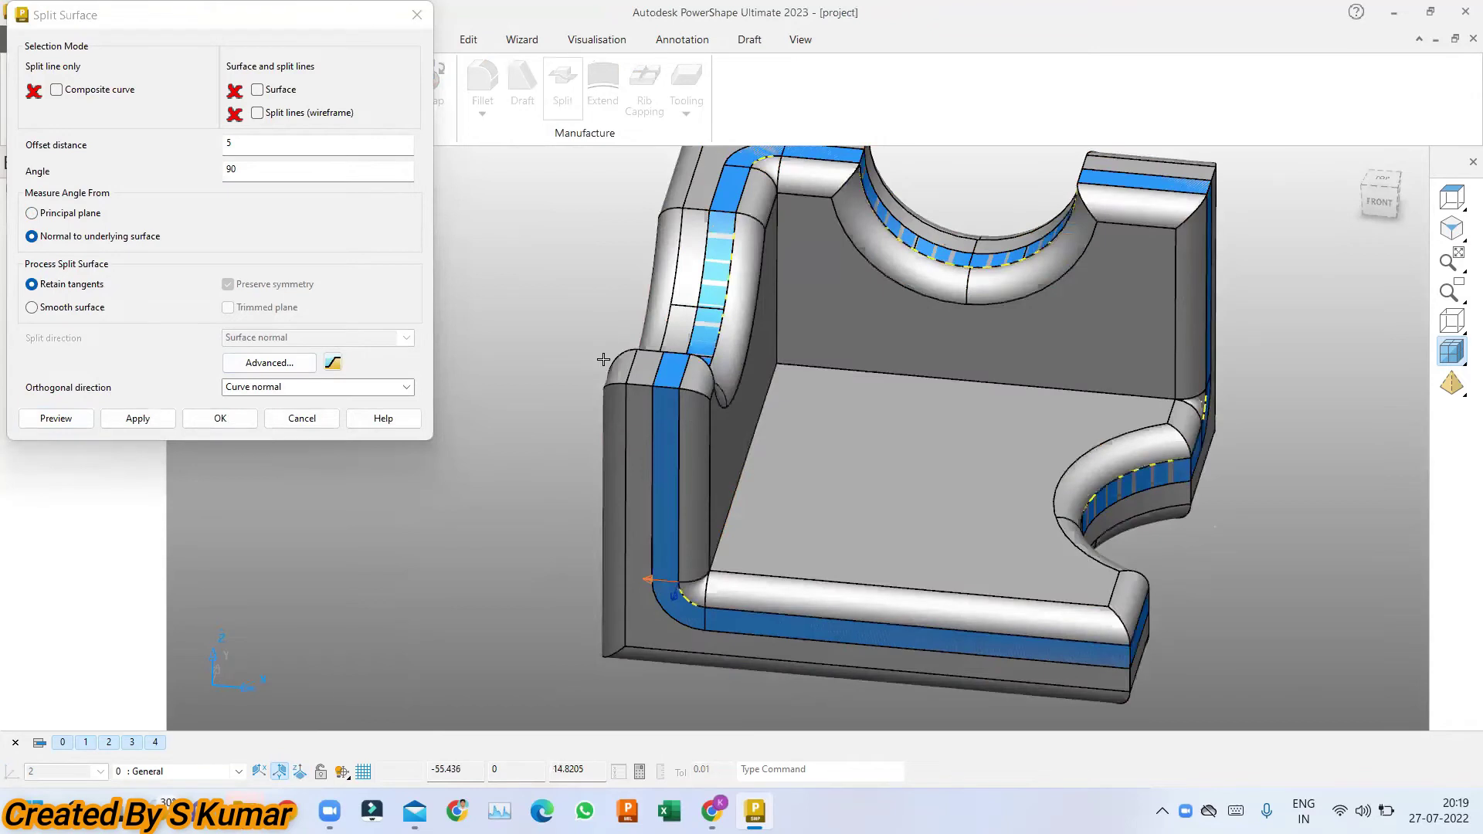
pyautogui.scroll(-2, 943, 414)
# Step: Apply the split surfaces, dismiss the error, and pick a surface on the wall
pyautogui.click(129, 423)
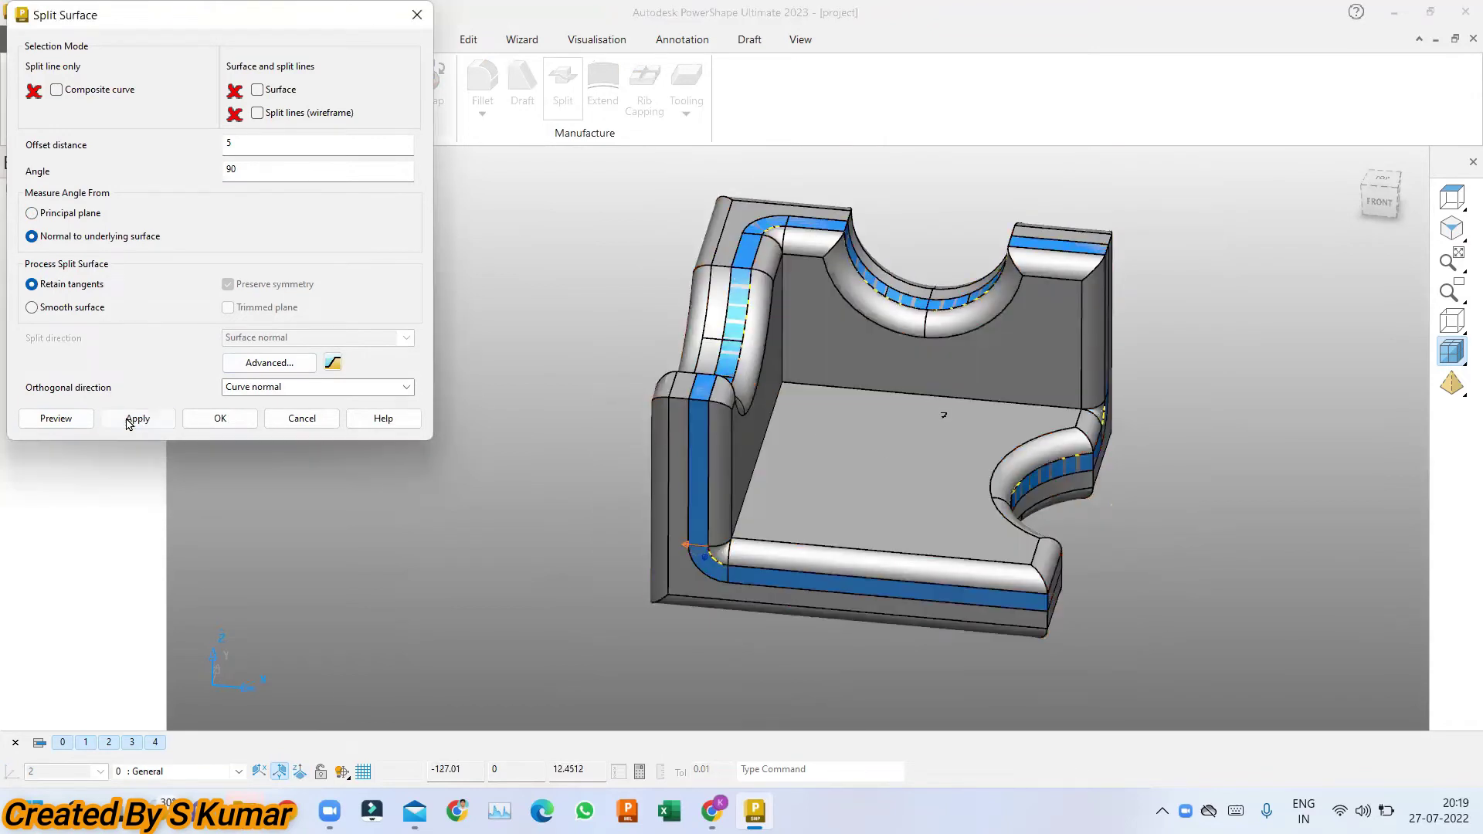
pyautogui.click(220, 418)
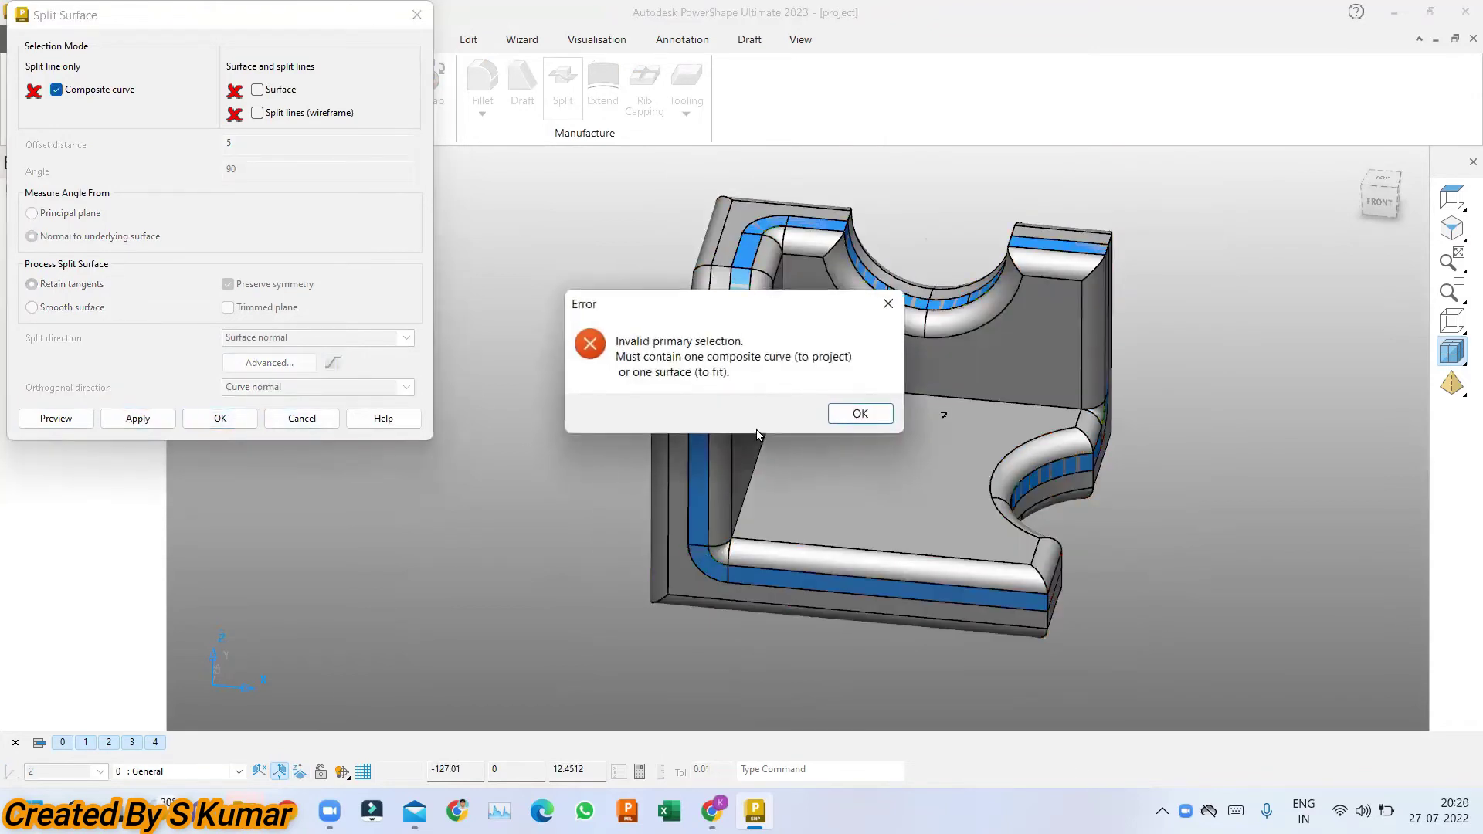
pyautogui.click(860, 413)
pyautogui.scroll(1, 704, 459)
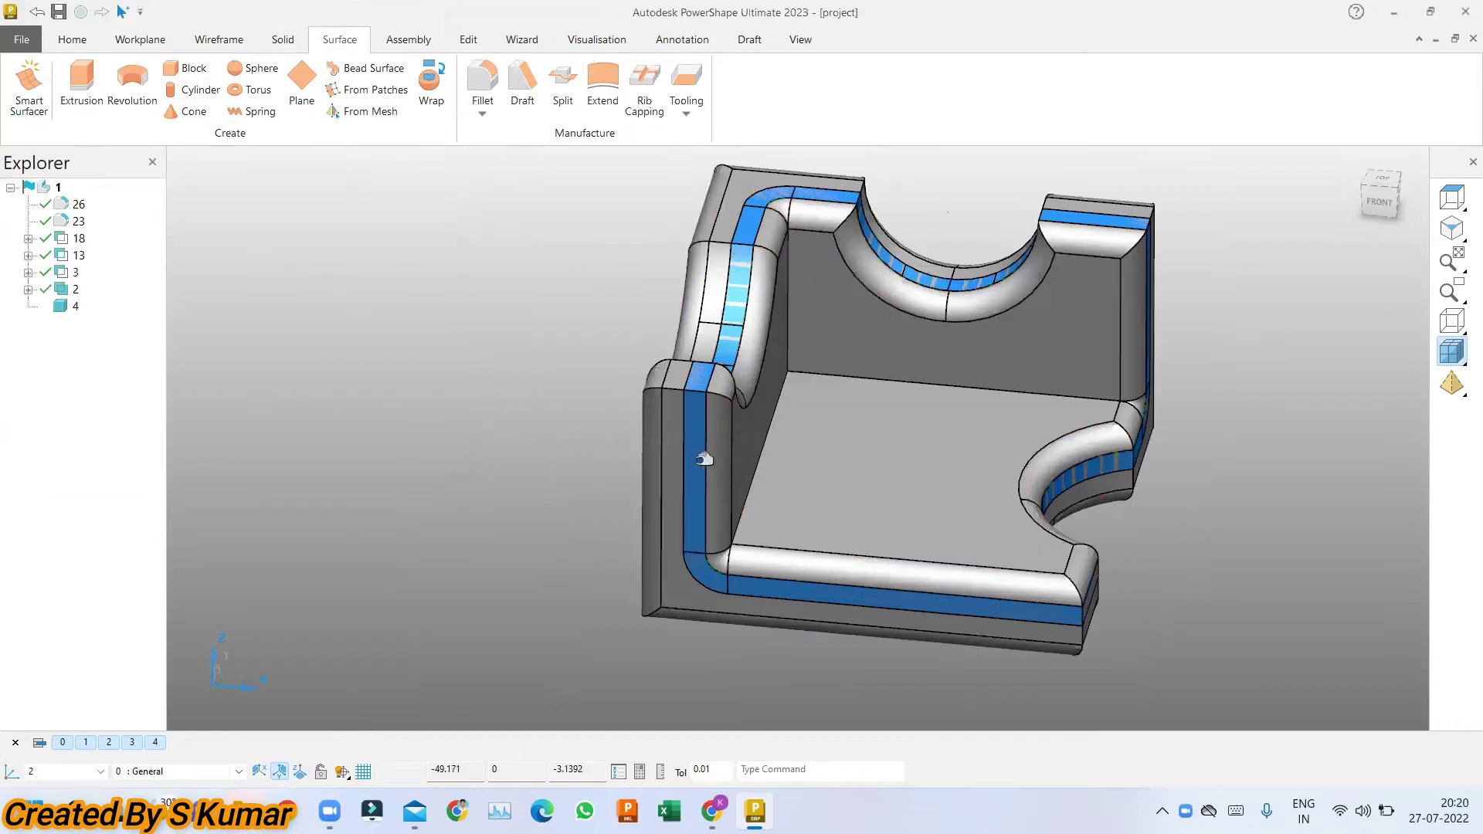
pyautogui.scroll(1, 704, 459)
pyautogui.click(687, 445)
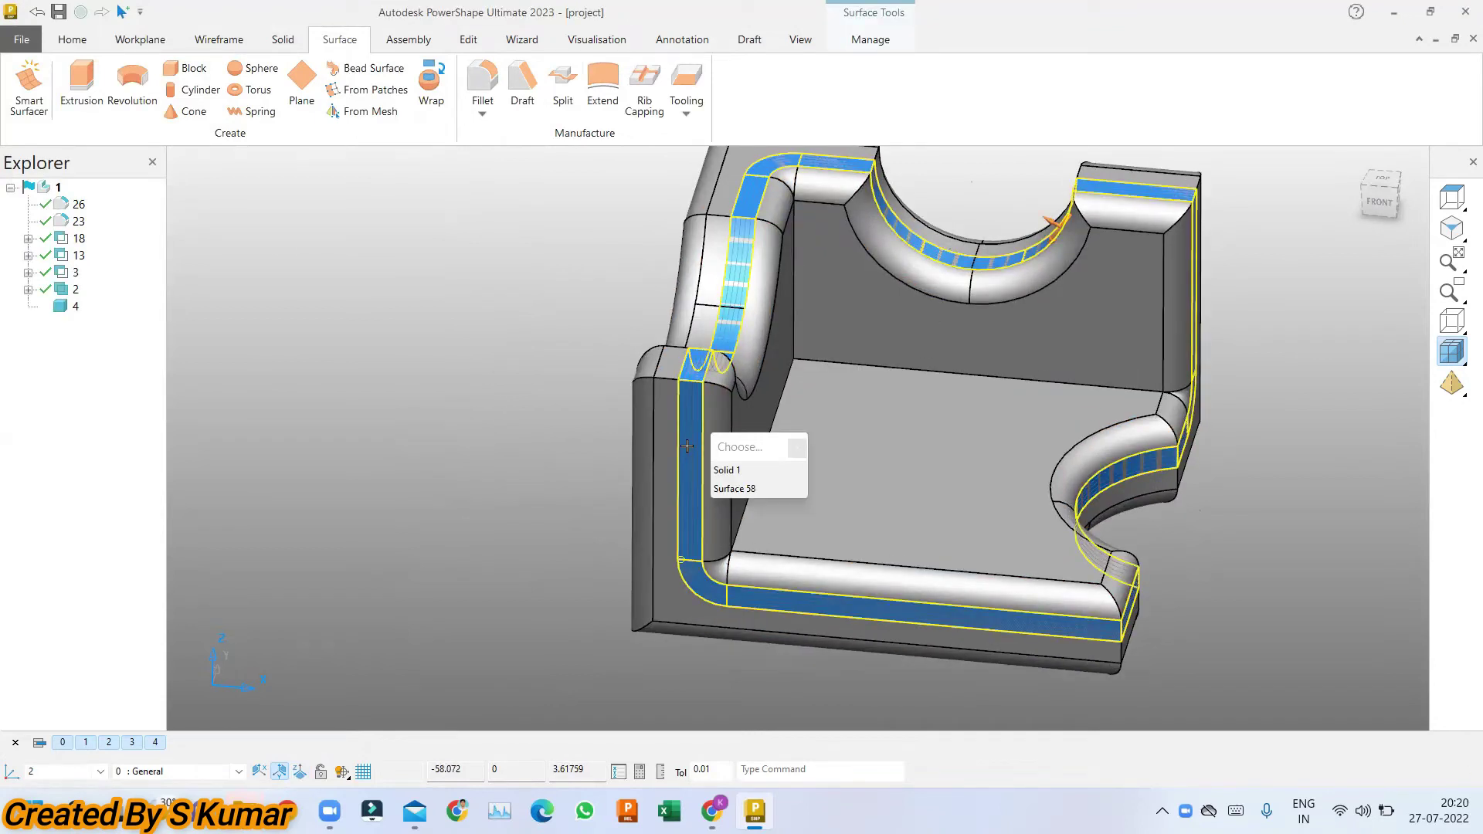
# Step: Isolate the selected inner wall surfaces with Ctrl+K and clear the selection
pyautogui.hotkey('ctrl', 'k')
pyautogui.click(582, 401)
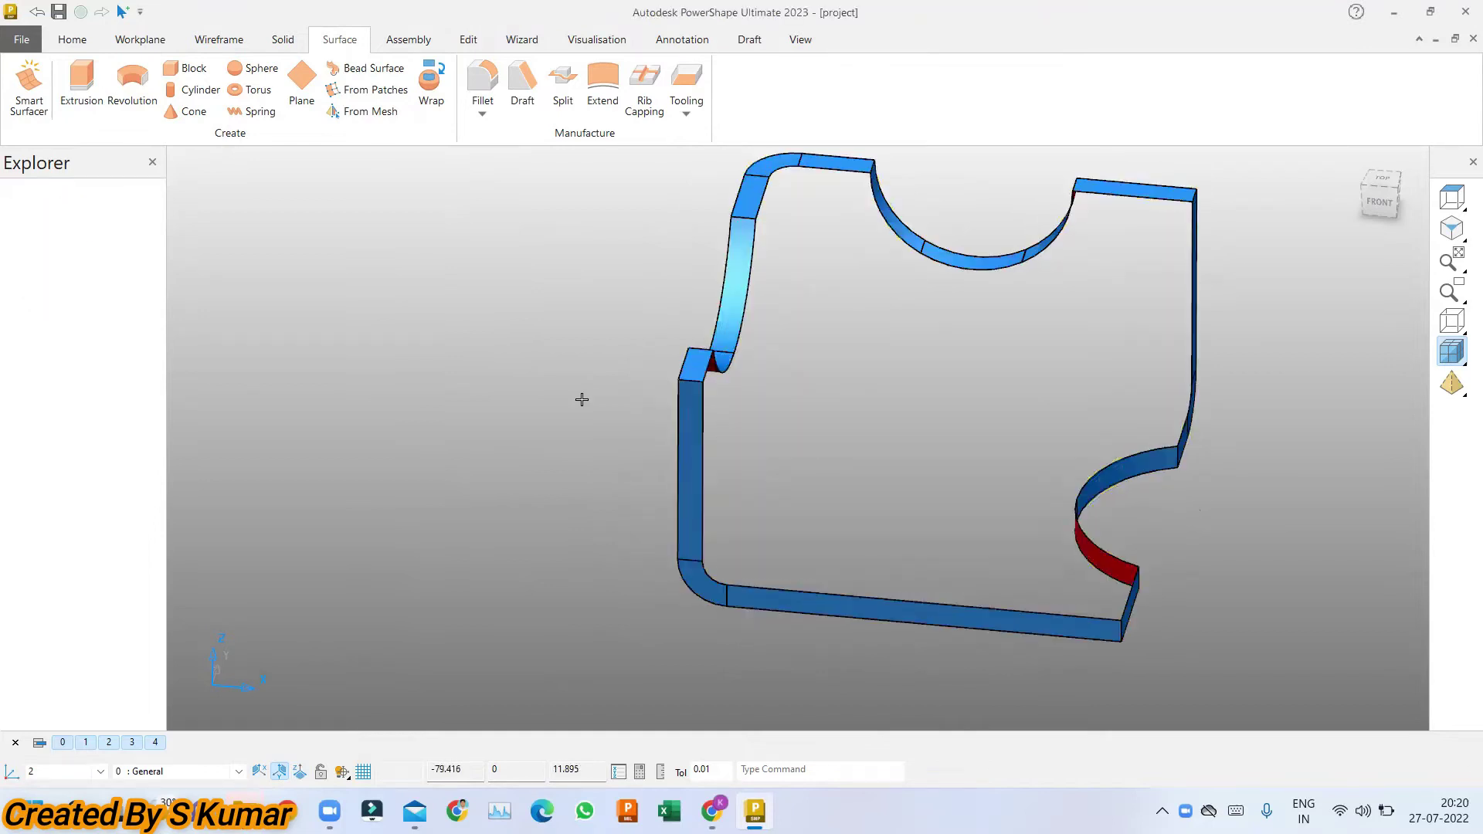
pyautogui.scroll(-1, 960, 540)
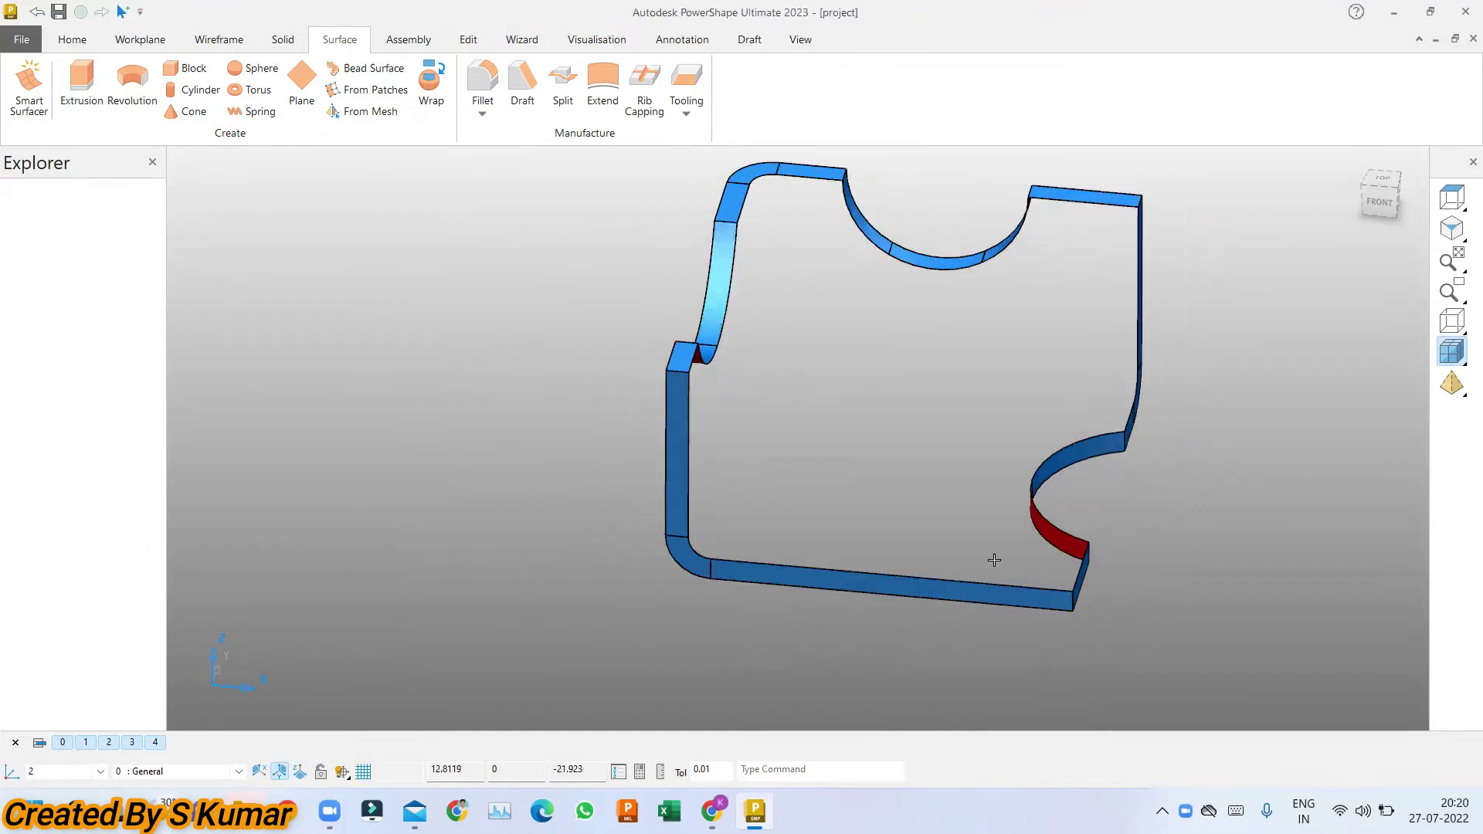
# Step: Chain a closed composite curve around the split bands' inner edges, starting at the left vertical edge
pyautogui.click(223, 42)
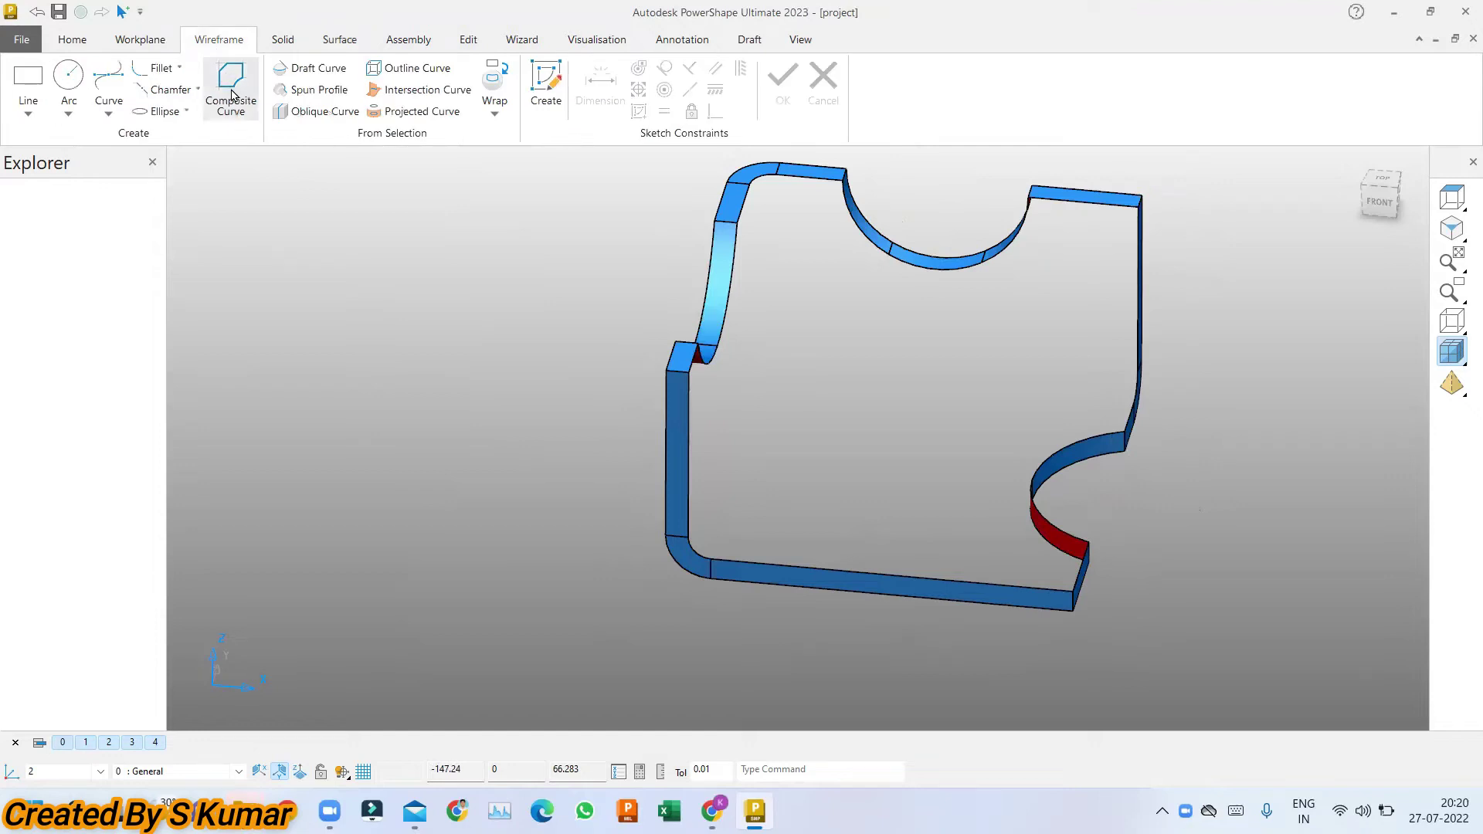
pyautogui.click(233, 94)
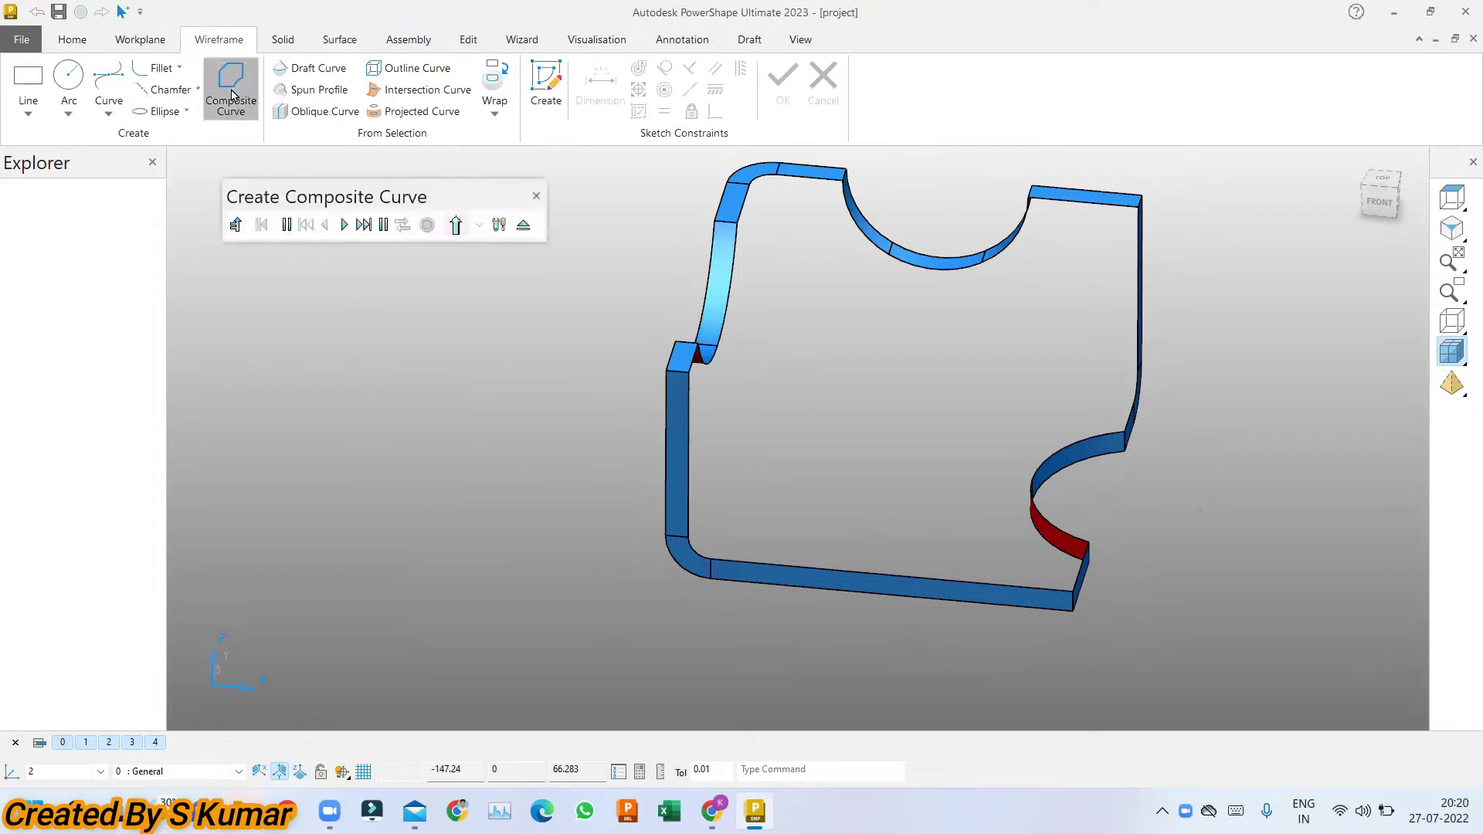
pyautogui.click(667, 407)
pyautogui.click(351, 225)
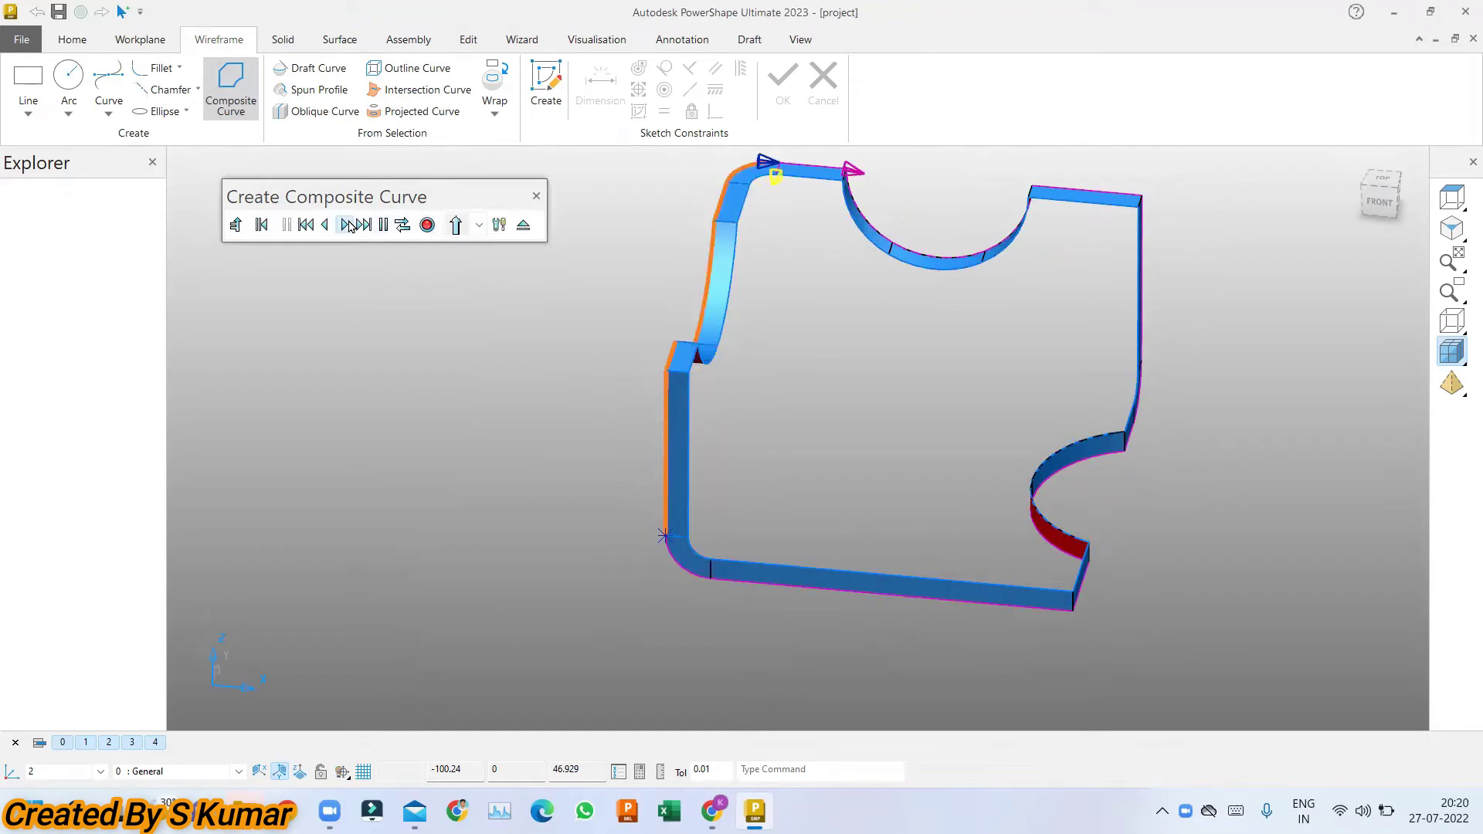
pyautogui.click(323, 224)
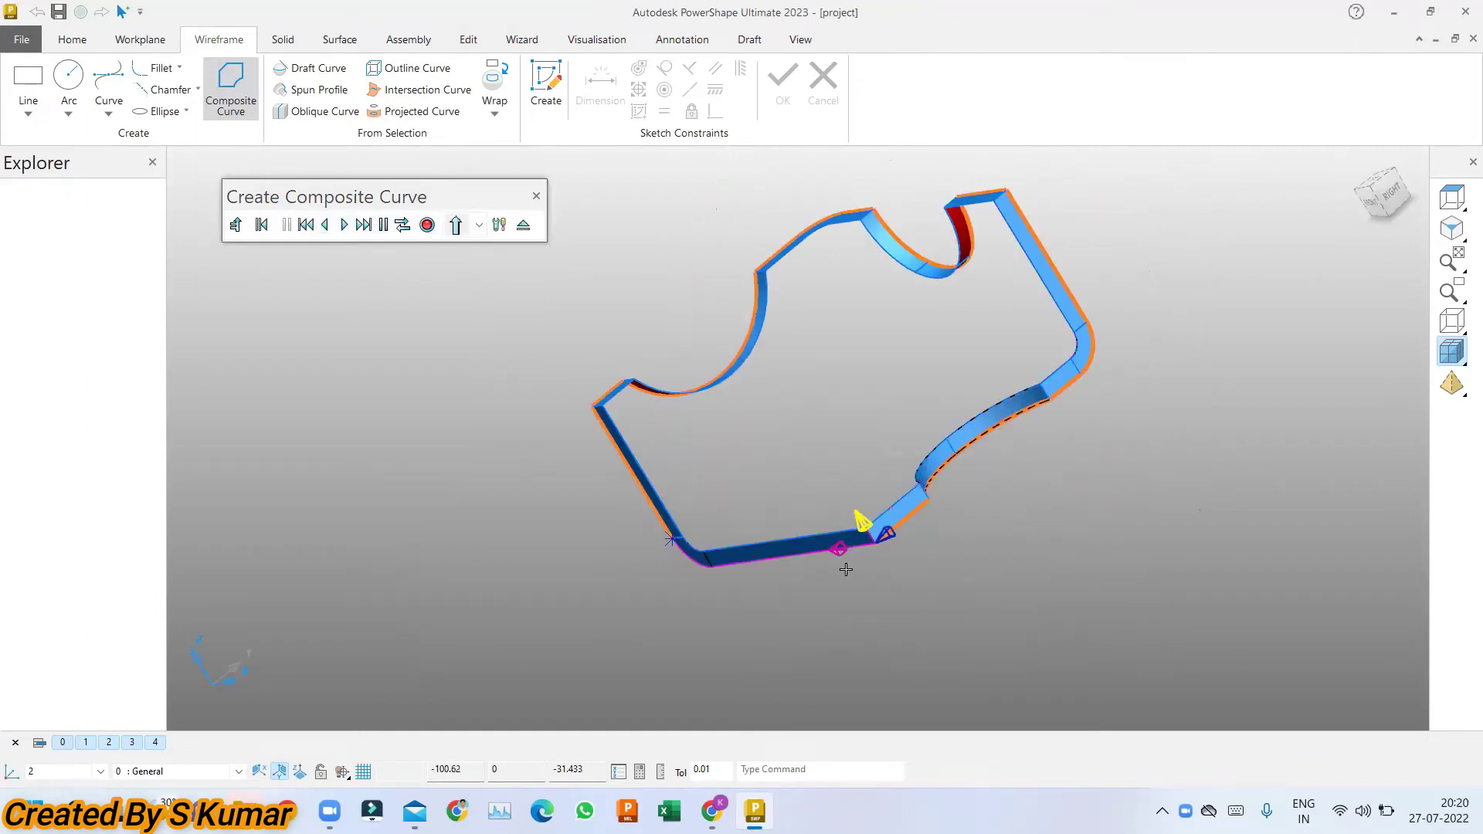
pyautogui.moveTo(721, 344); pyautogui.dragTo(741, 433, button='middle')
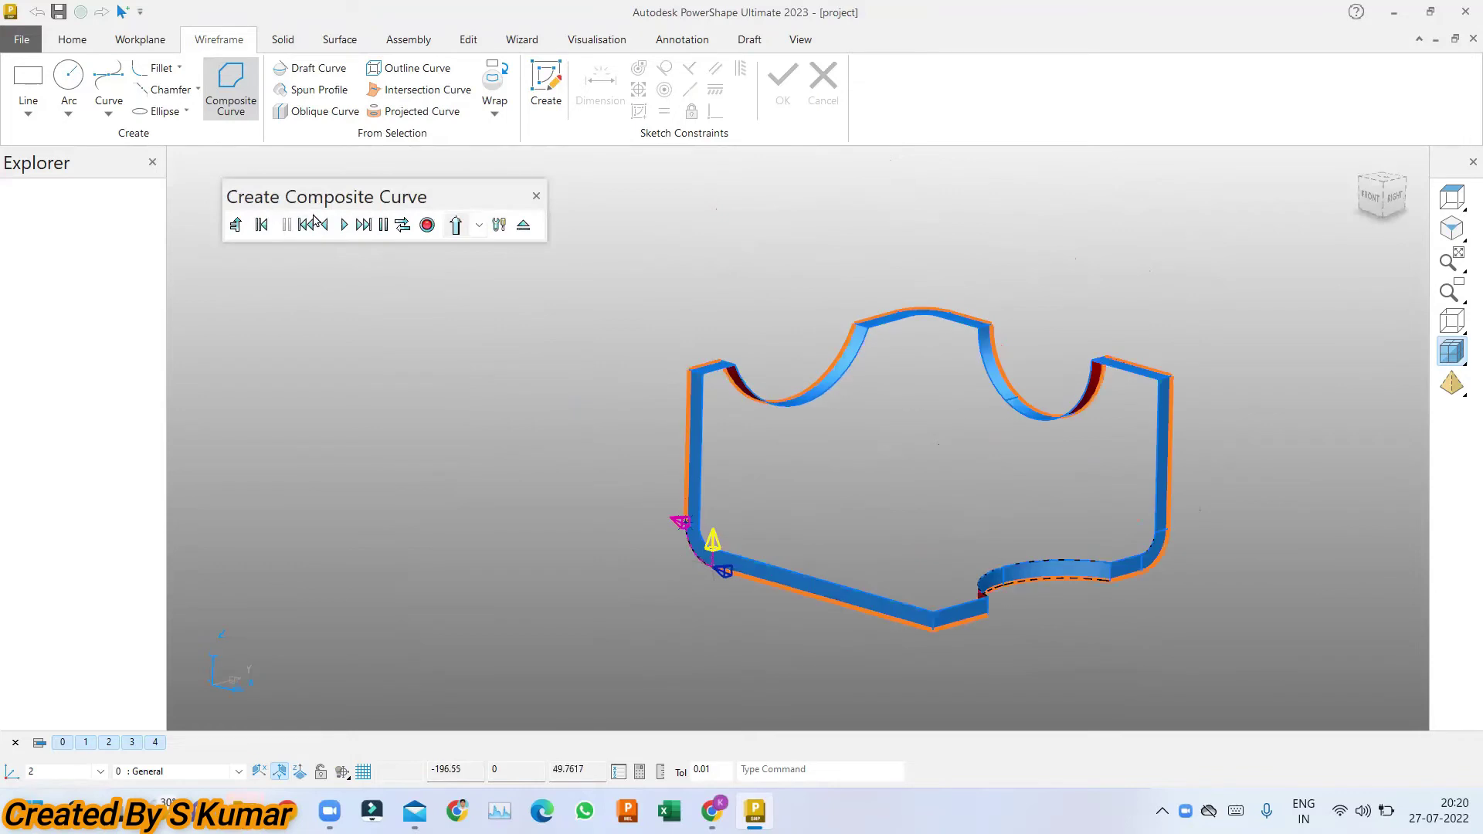
pyautogui.click(347, 226)
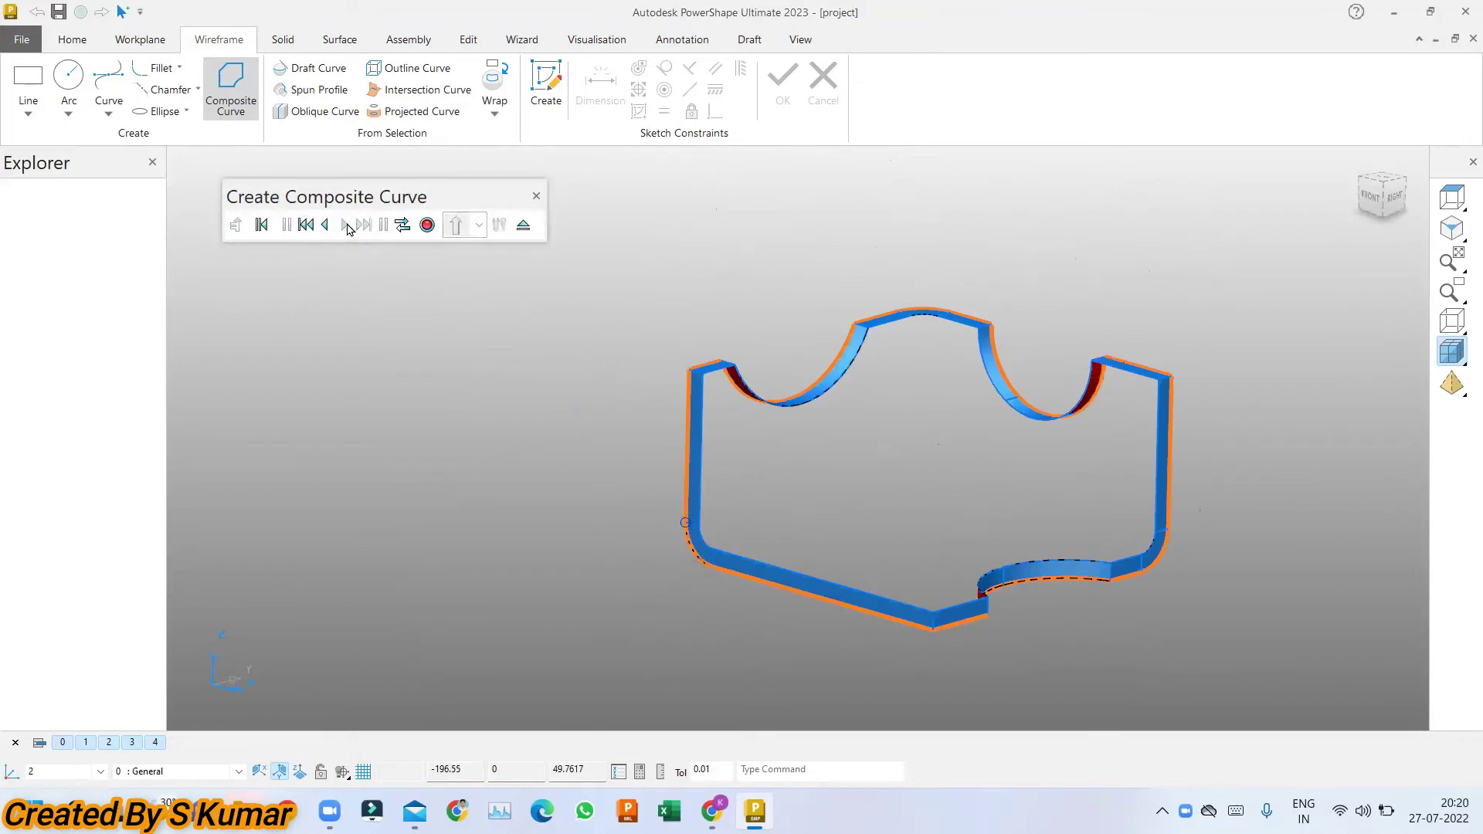
pyautogui.click(427, 227)
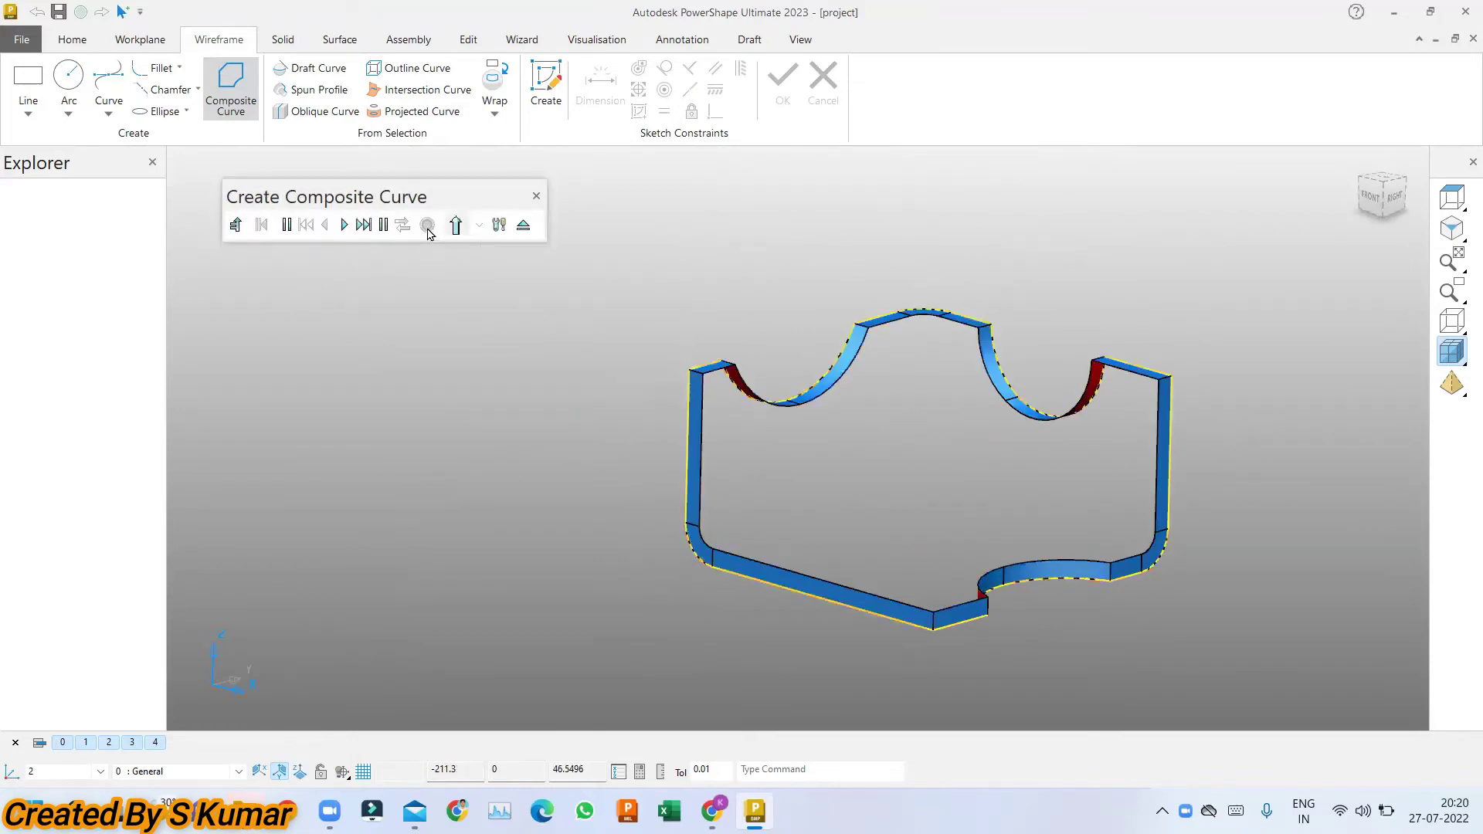
pyautogui.click(537, 198)
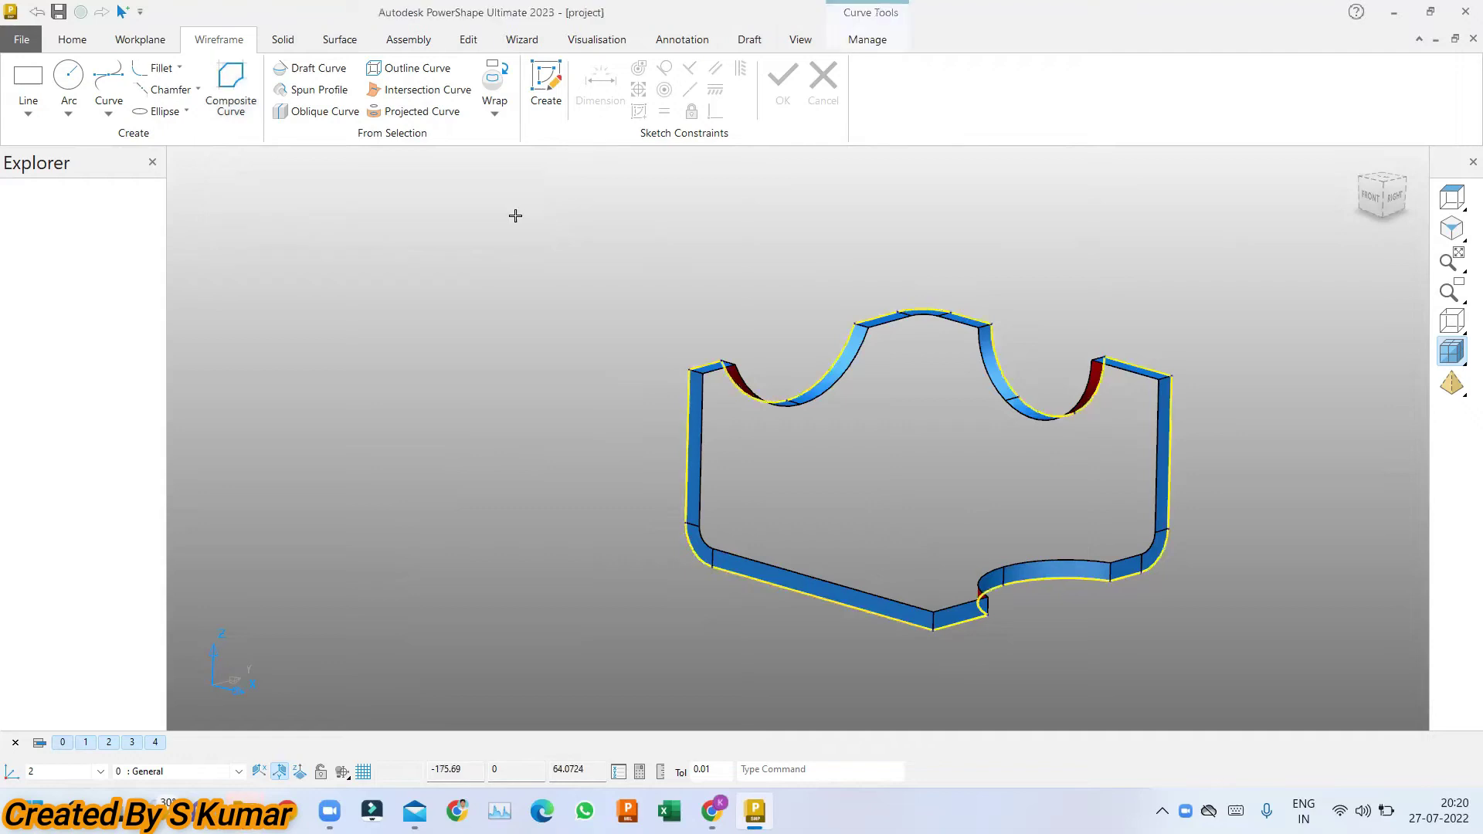
pyautogui.click(866, 593)
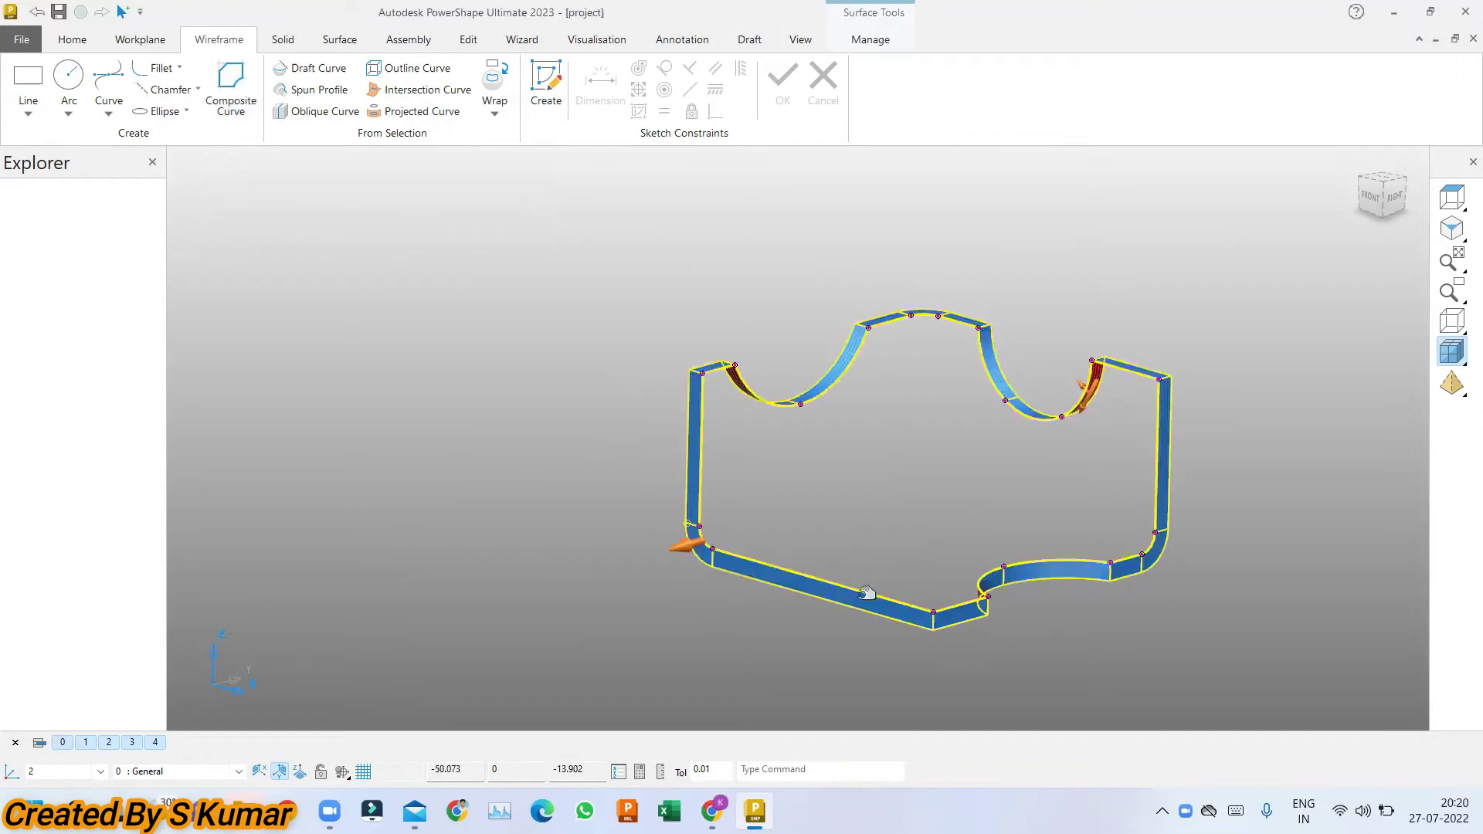
pyautogui.click(859, 594)
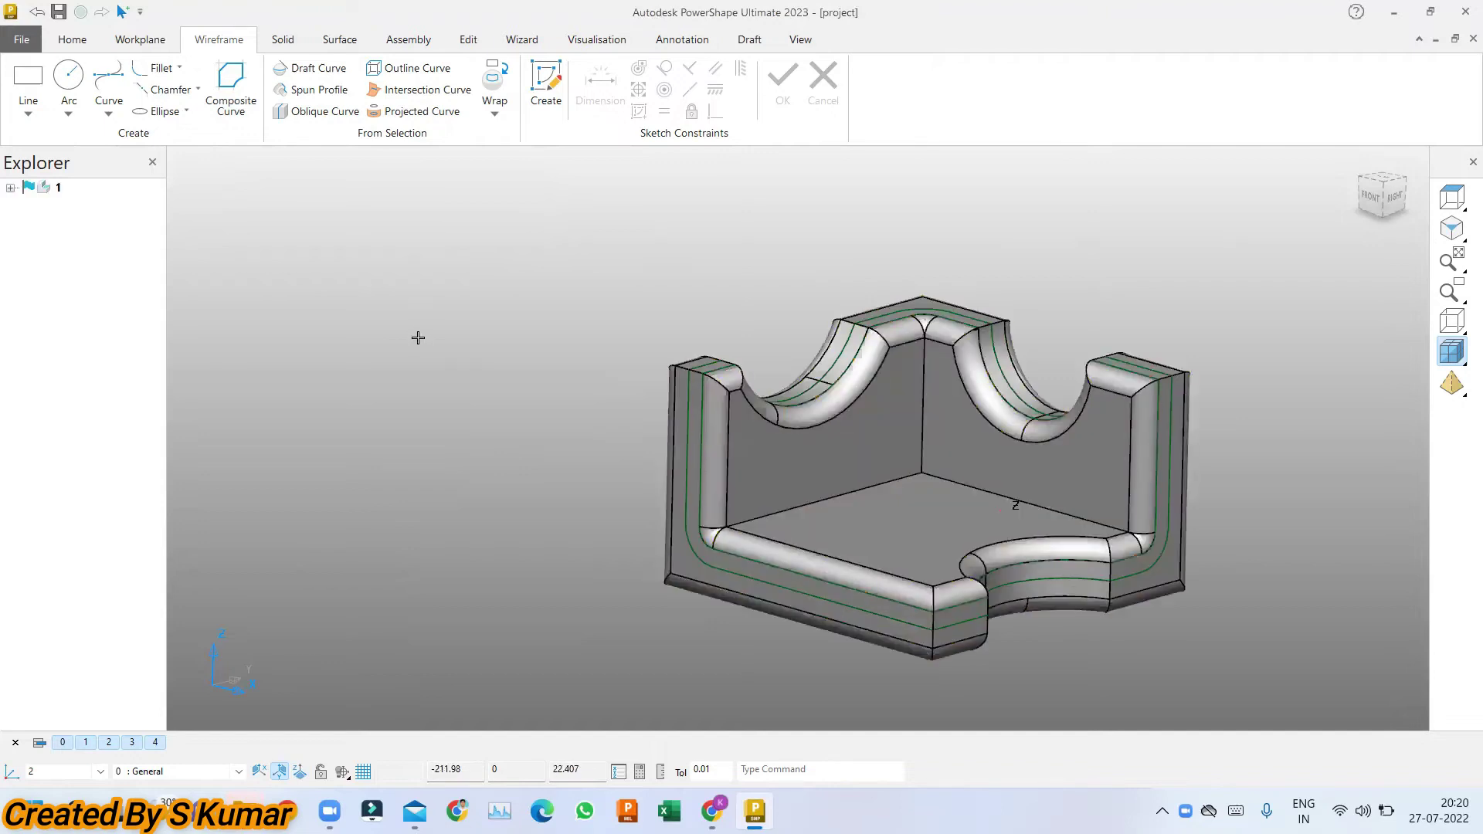
# Step: In front view, draw a full circle of radius 3 centred on the inner wall's top edge
pyautogui.moveTo(417, 334)
pyautogui.mouseDown(button='middle')
pyautogui.moveTo(559, 453)
pyautogui.moveTo(663, 384)
pyautogui.moveTo(986, 457)
pyautogui.moveTo(996, 443)
pyautogui.mouseUp(button='middle')
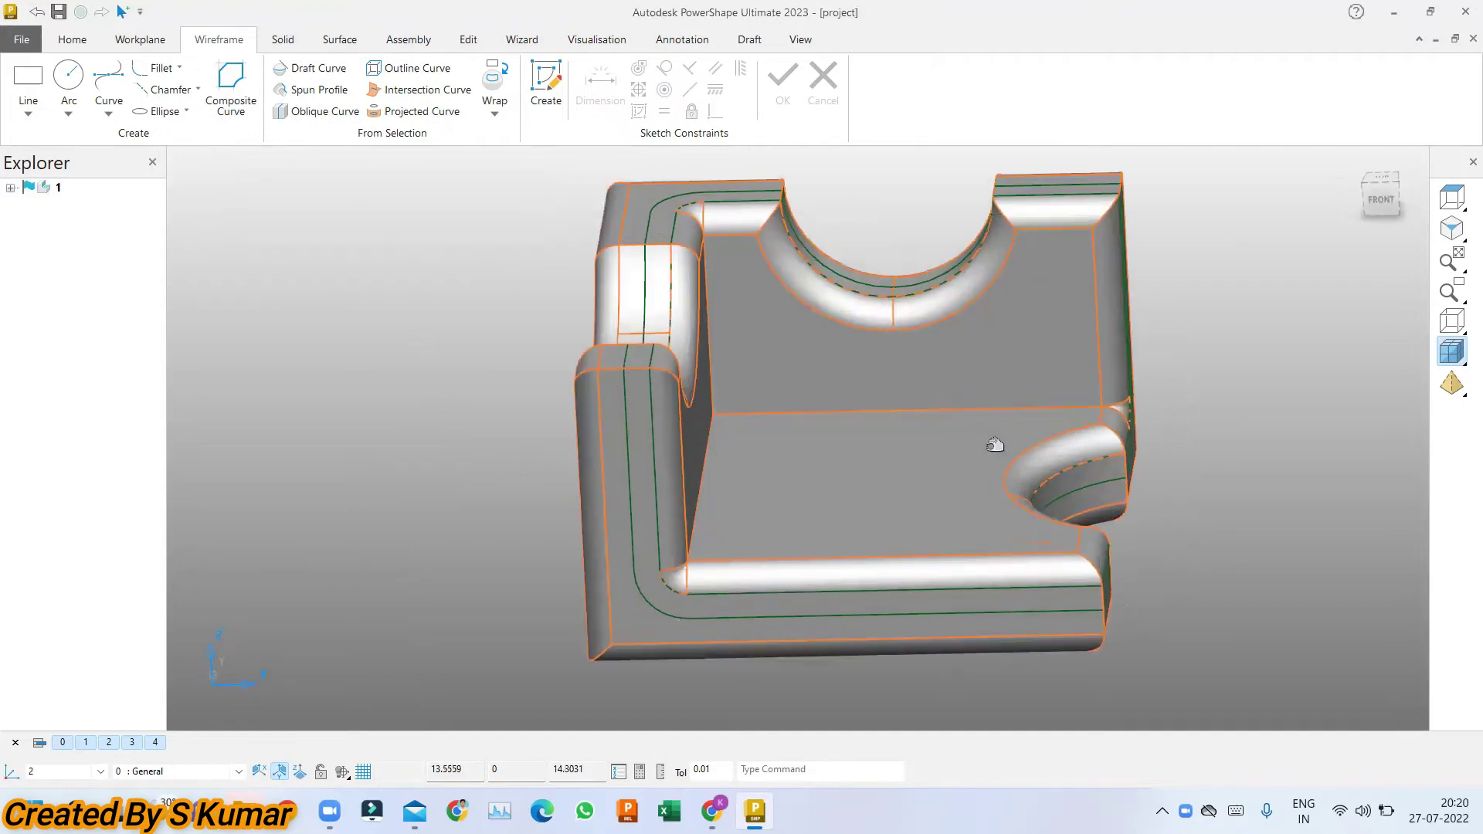
pyautogui.click(1369, 200)
pyautogui.scroll(3, 546, 292)
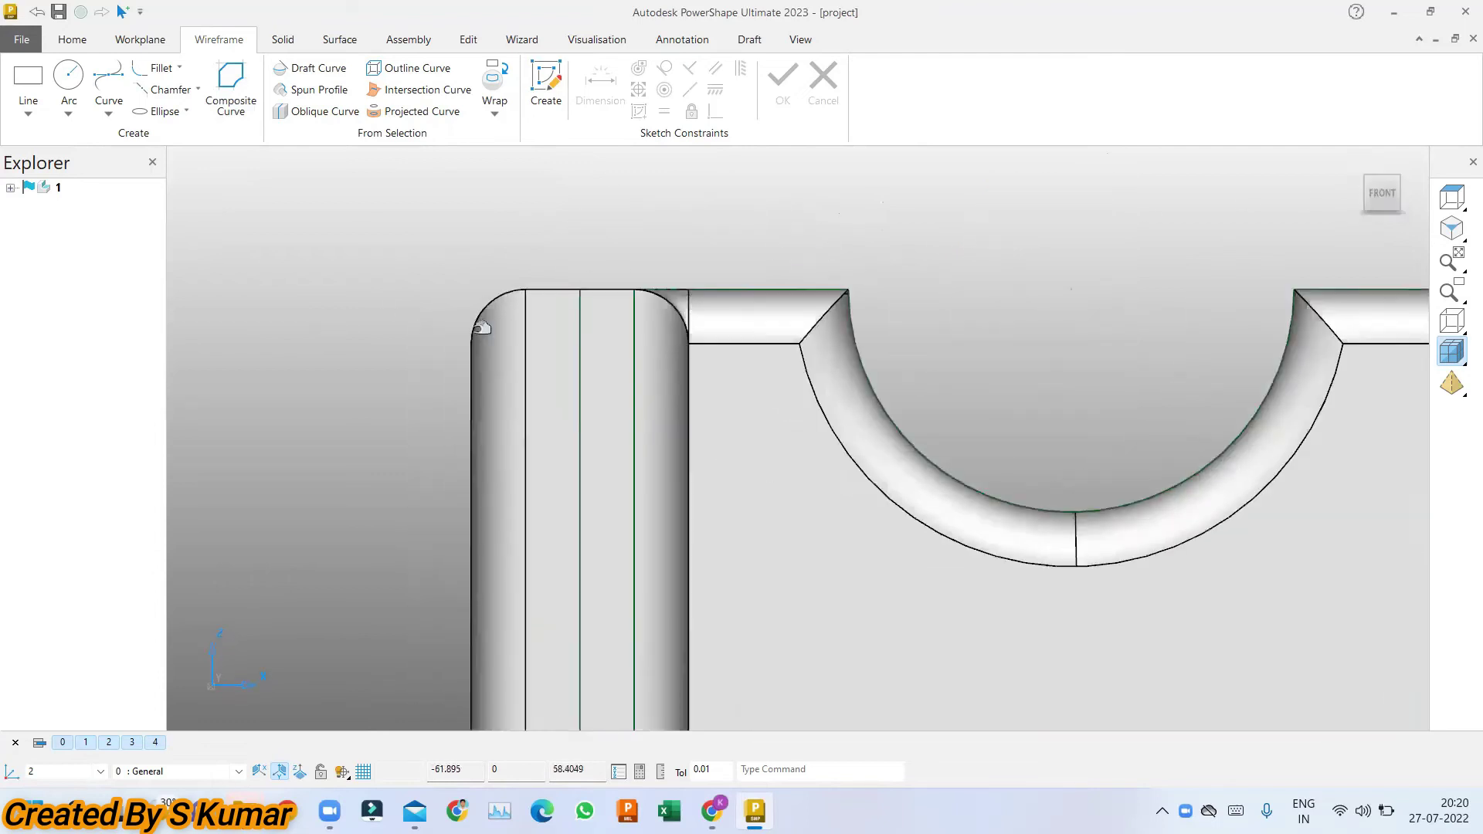
pyautogui.scroll(1, 483, 321)
pyautogui.scroll(1, 599, 272)
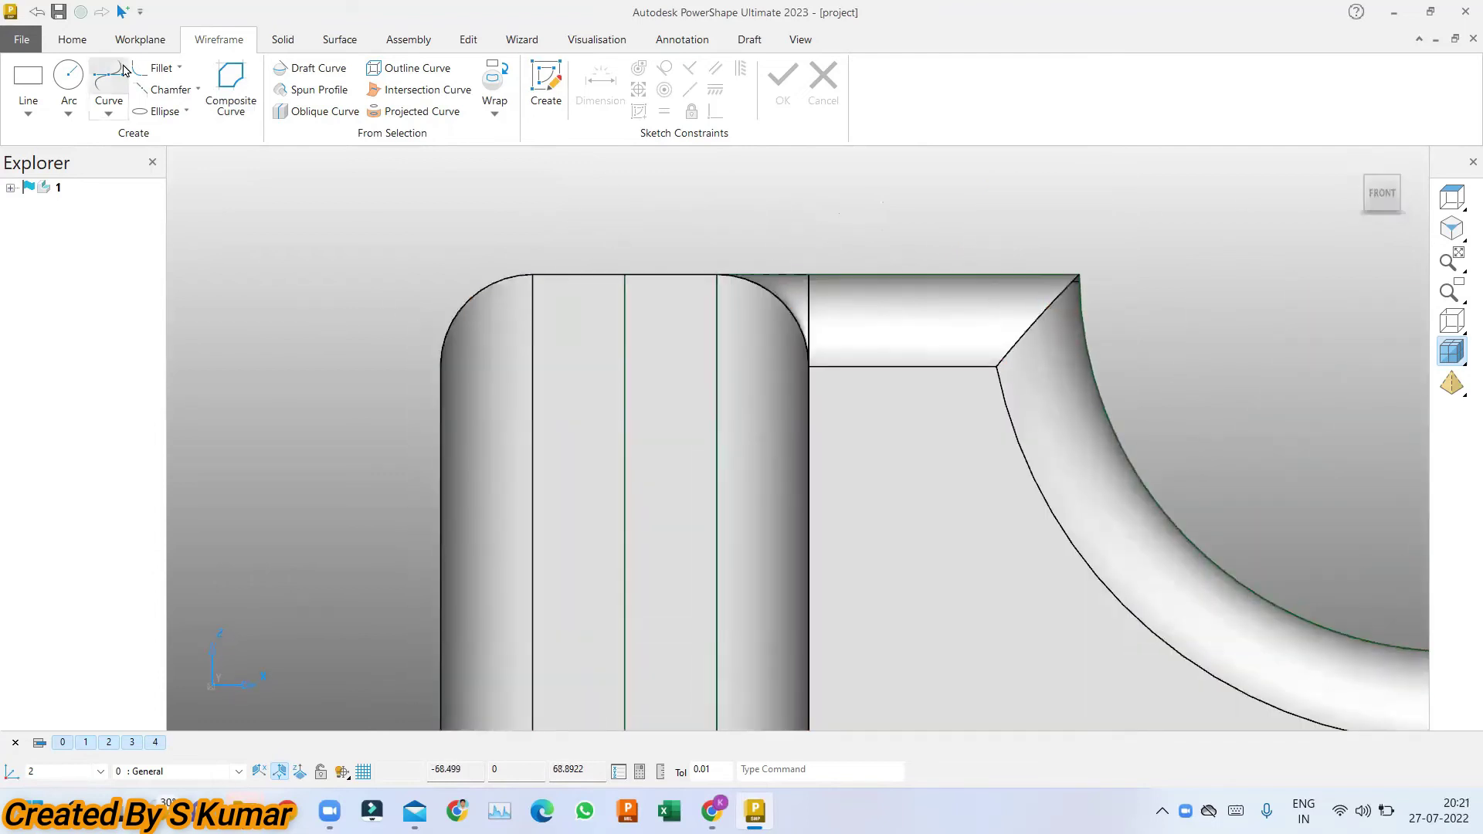
pyautogui.click(68, 113)
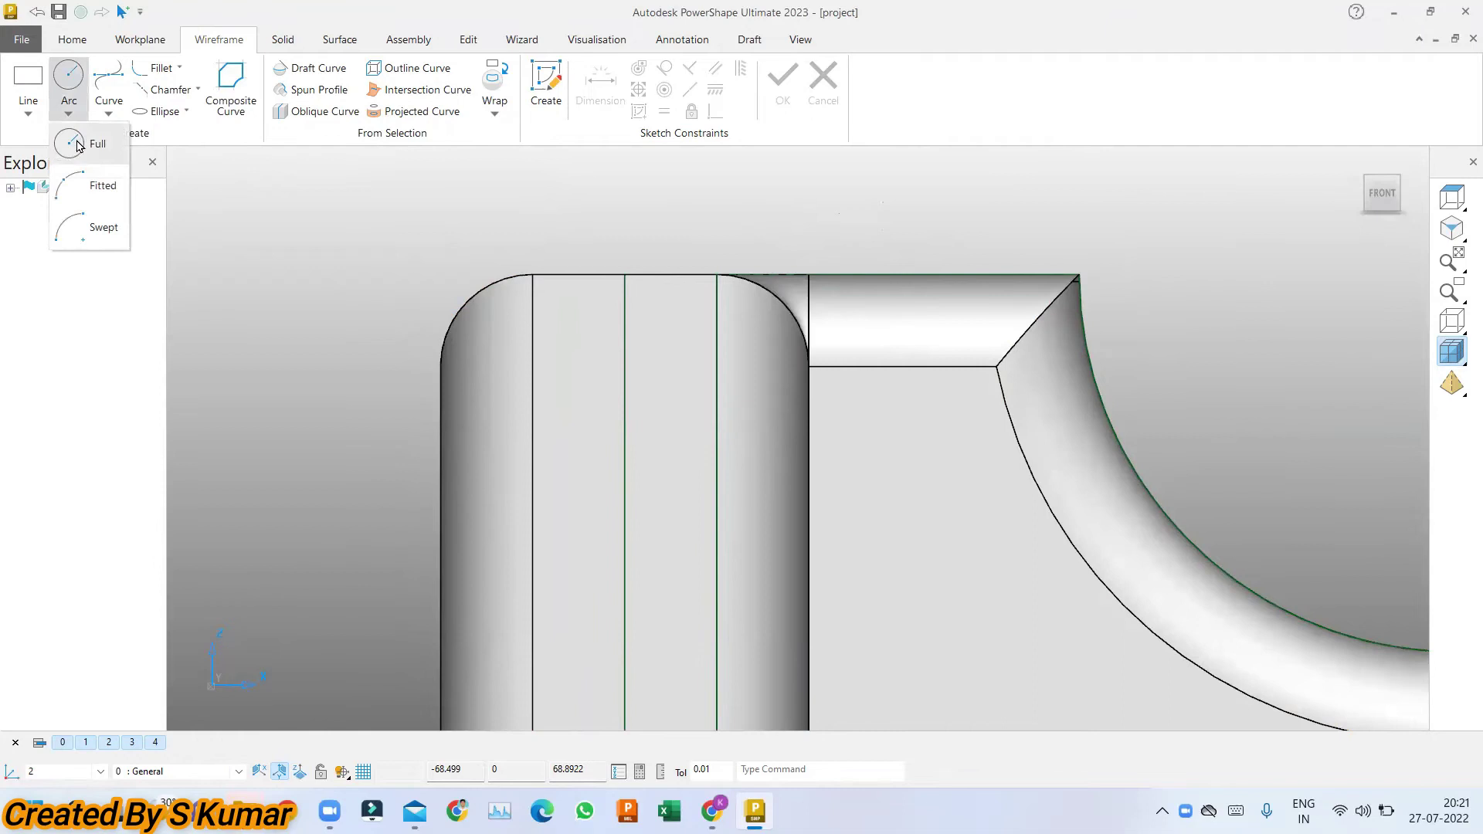
pyautogui.click(76, 146)
pyautogui.click(627, 275)
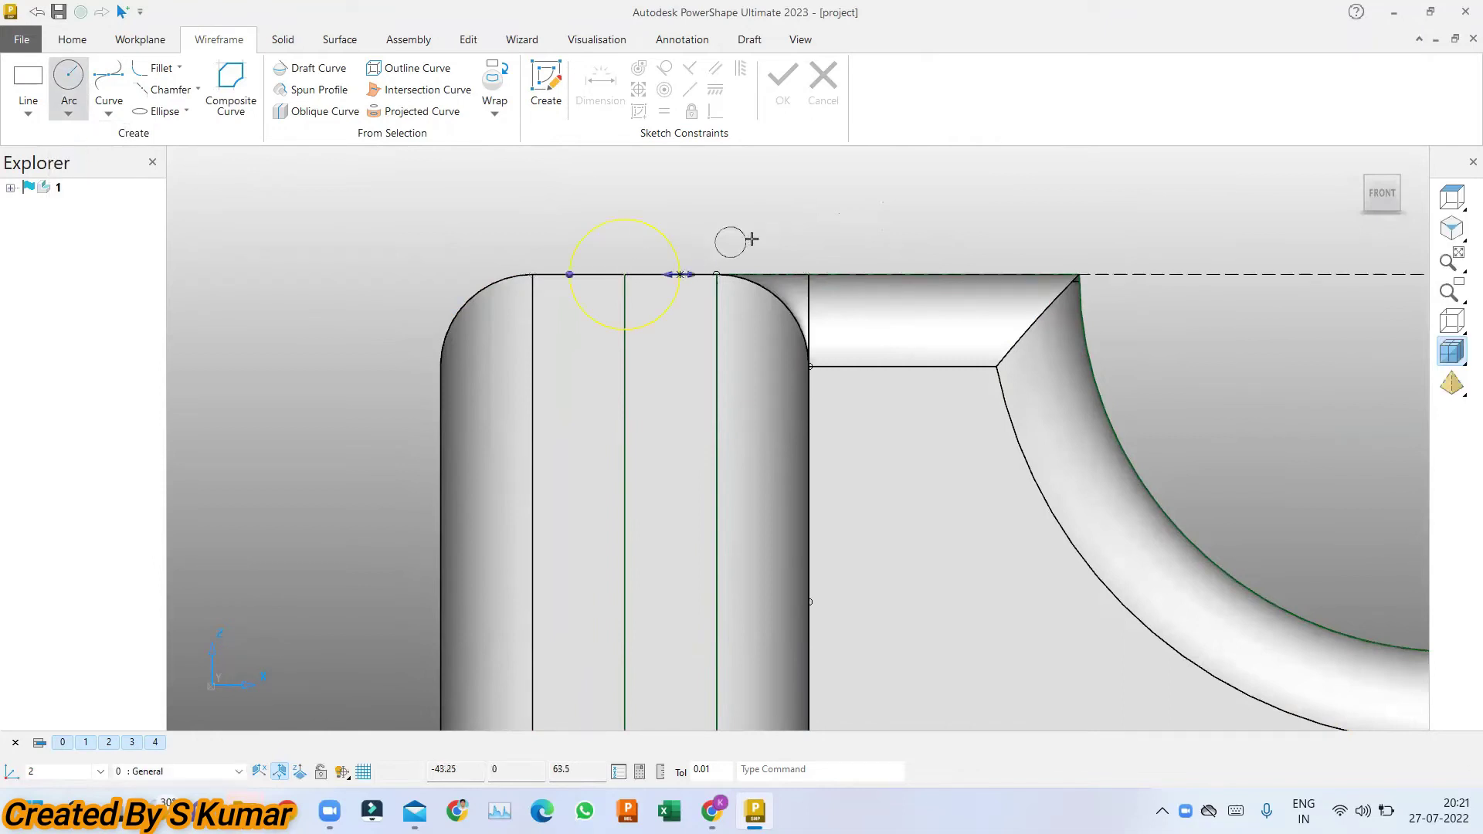
pyautogui.click(679, 274)
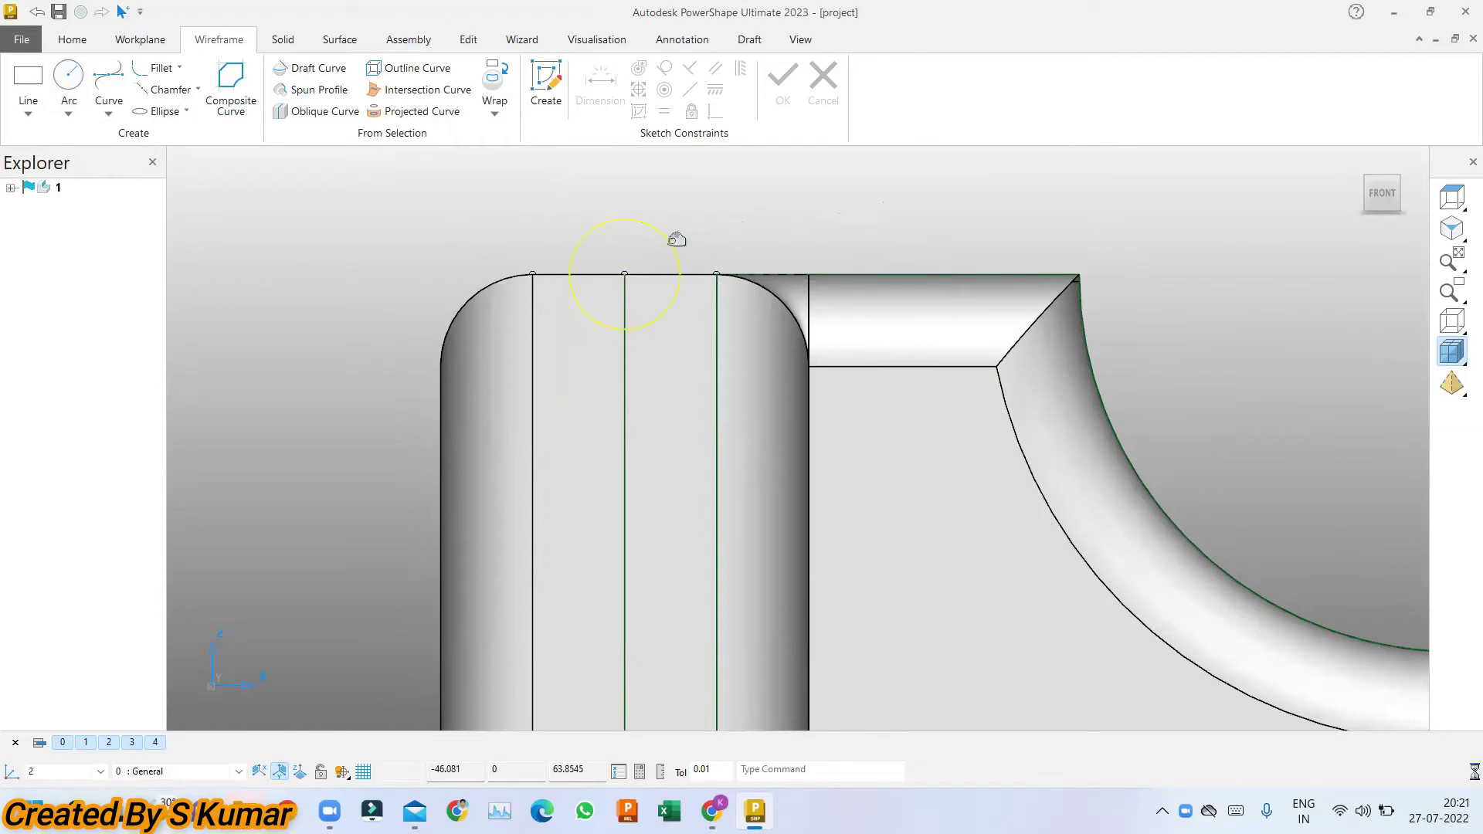
pyautogui.doubleClick(676, 241)
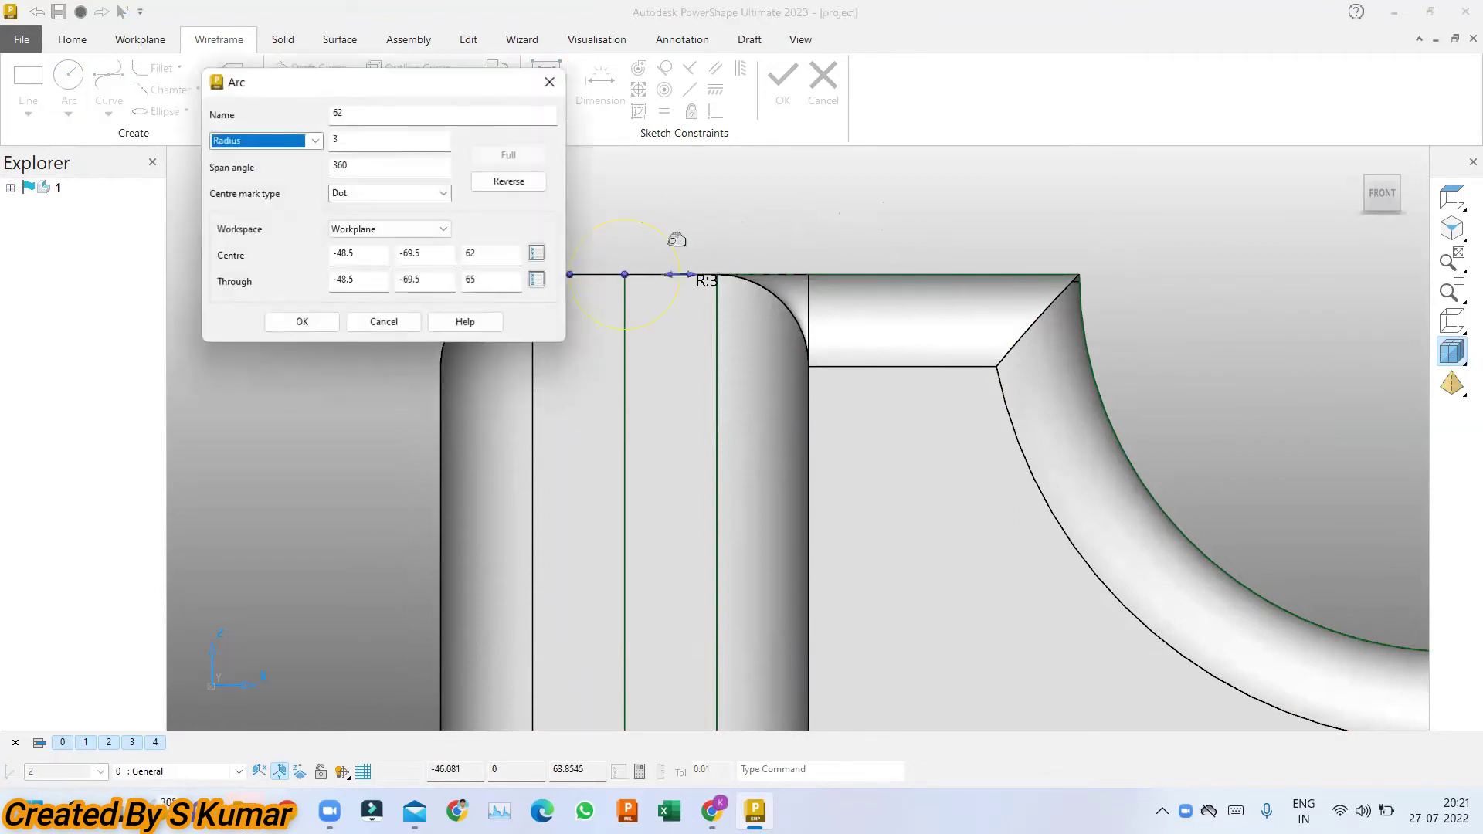
pyautogui.doubleClick(356, 142)
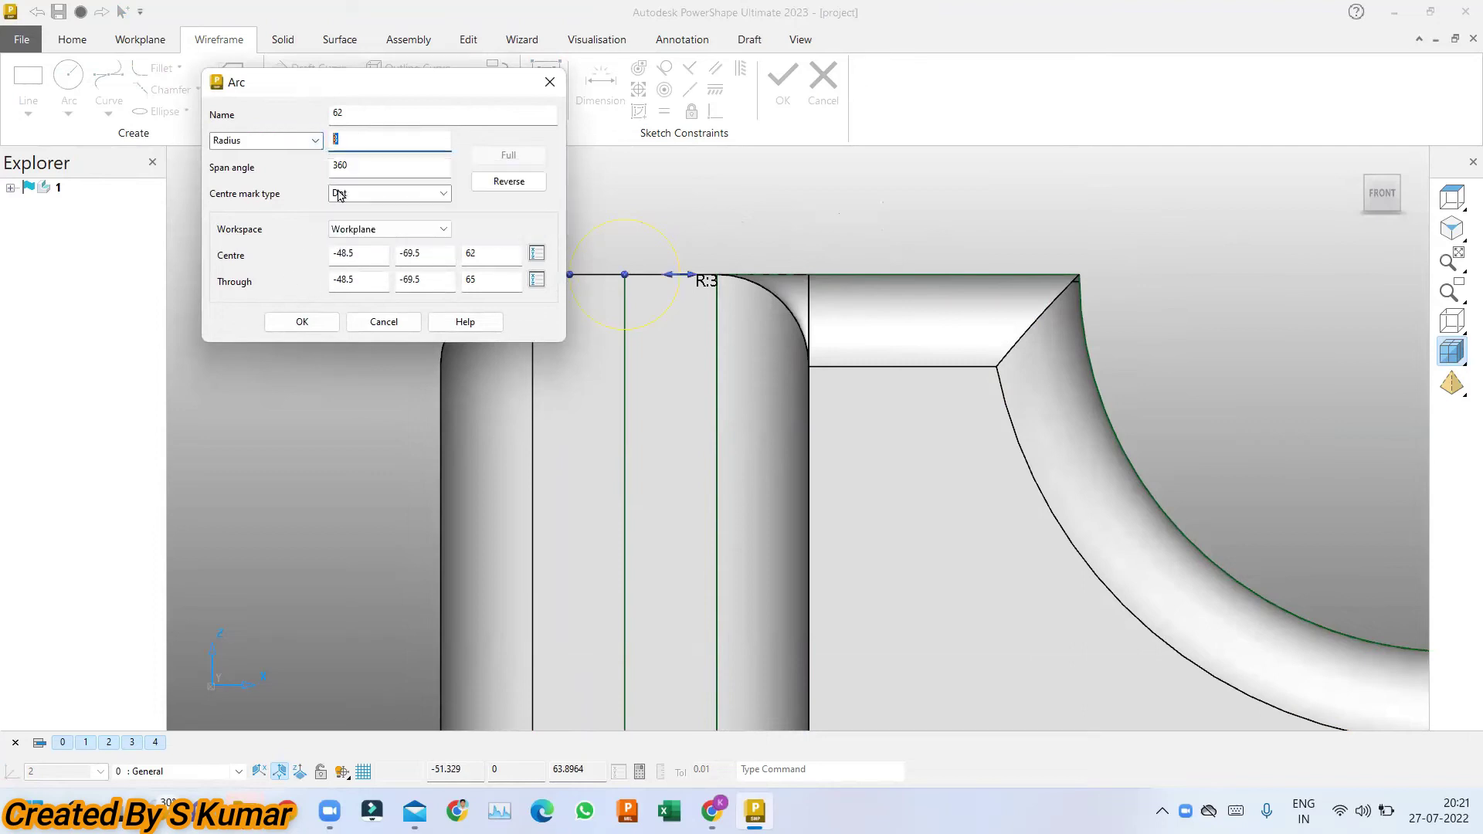
pyautogui.click(301, 320)
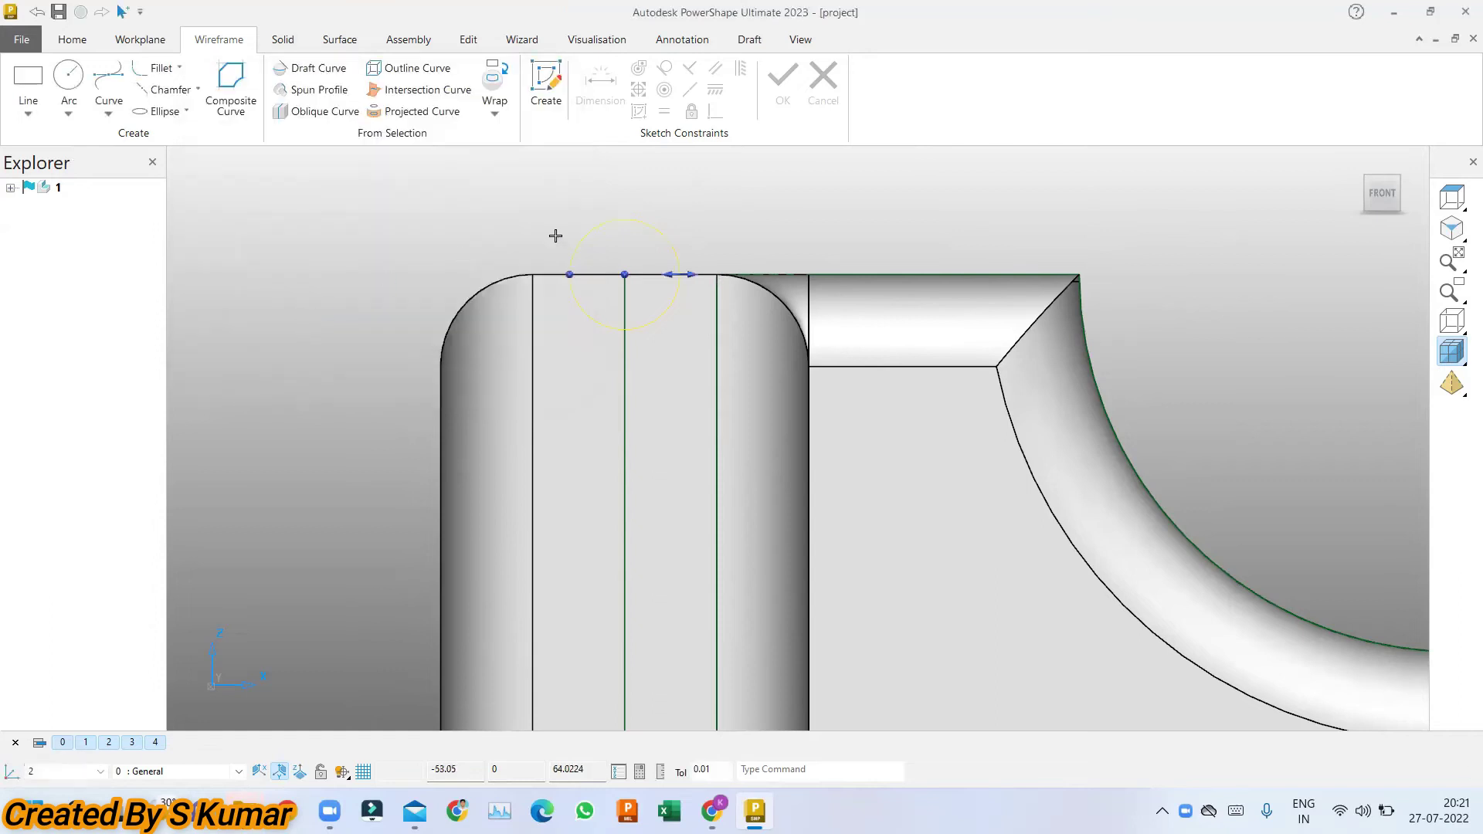
pyautogui.click(287, 39)
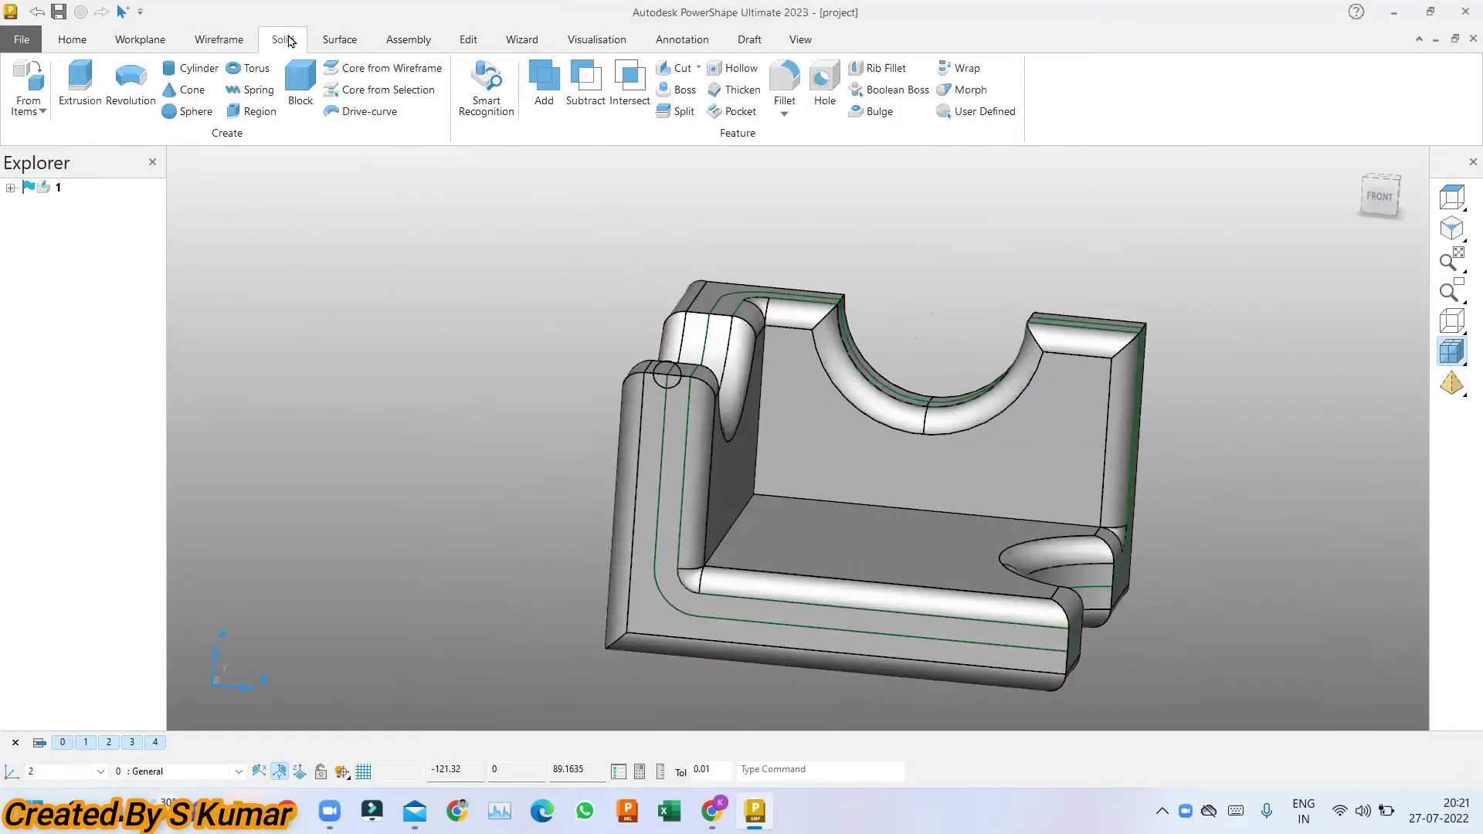
# Step: Sweep the radius-3 circle along Composite Curve 19 as a drive-curve tube solid
pyautogui.click(369, 112)
pyautogui.scroll(3, 646, 413)
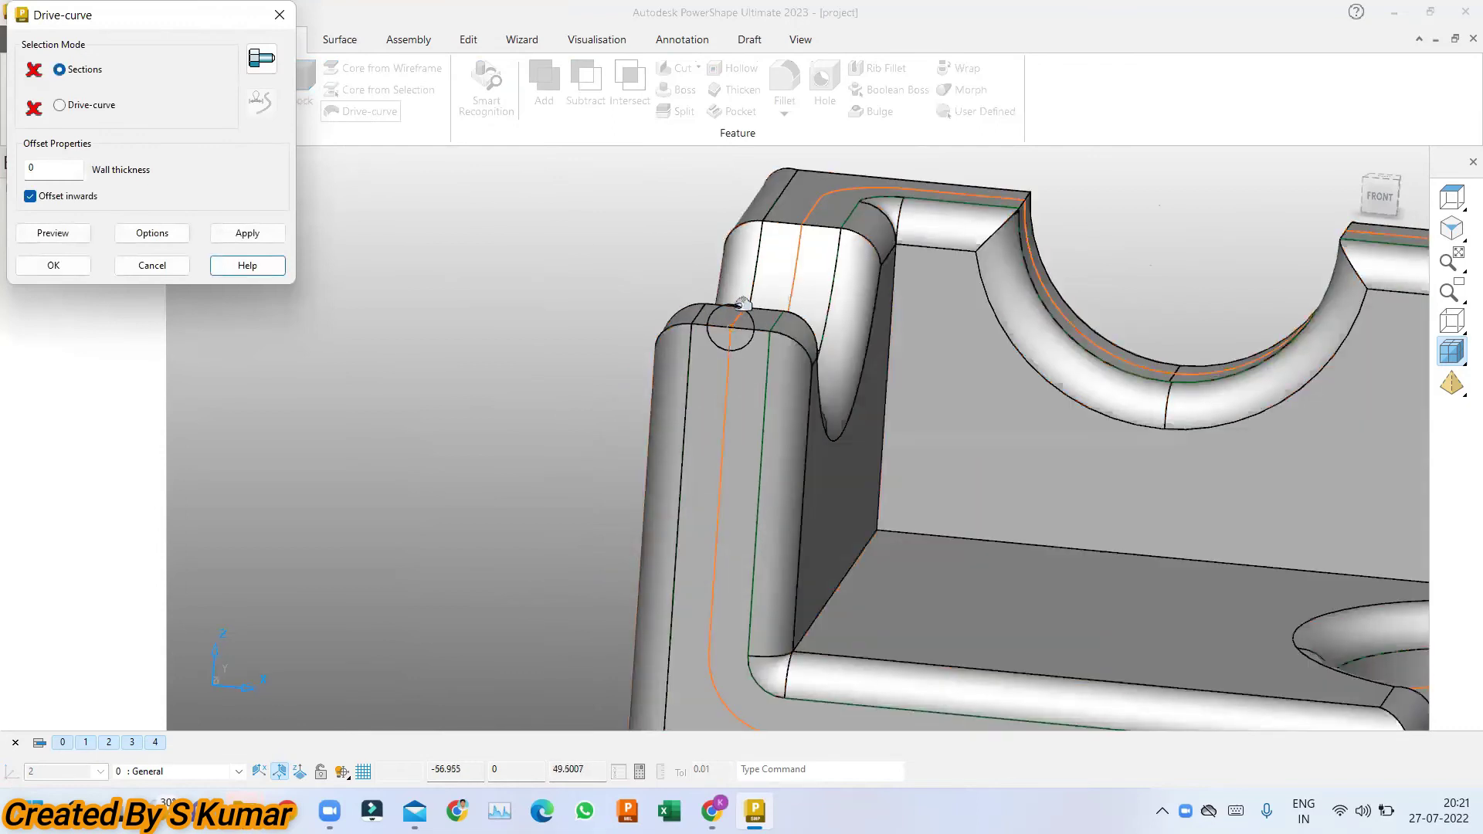
pyautogui.moveTo(550, 252); pyautogui.dragTo(628, 238, button='middle')
pyautogui.click(641, 223)
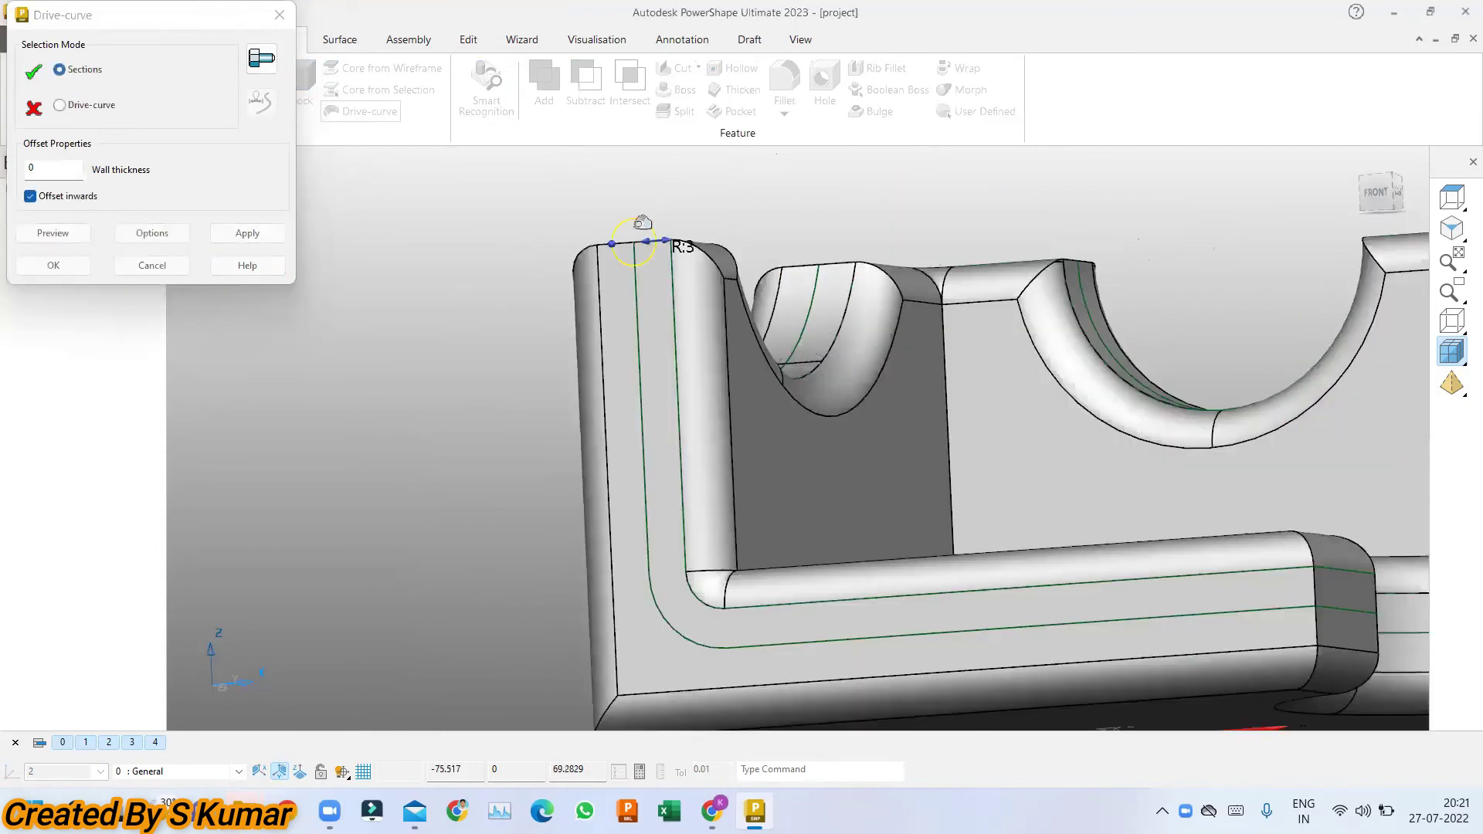
pyautogui.click(645, 344)
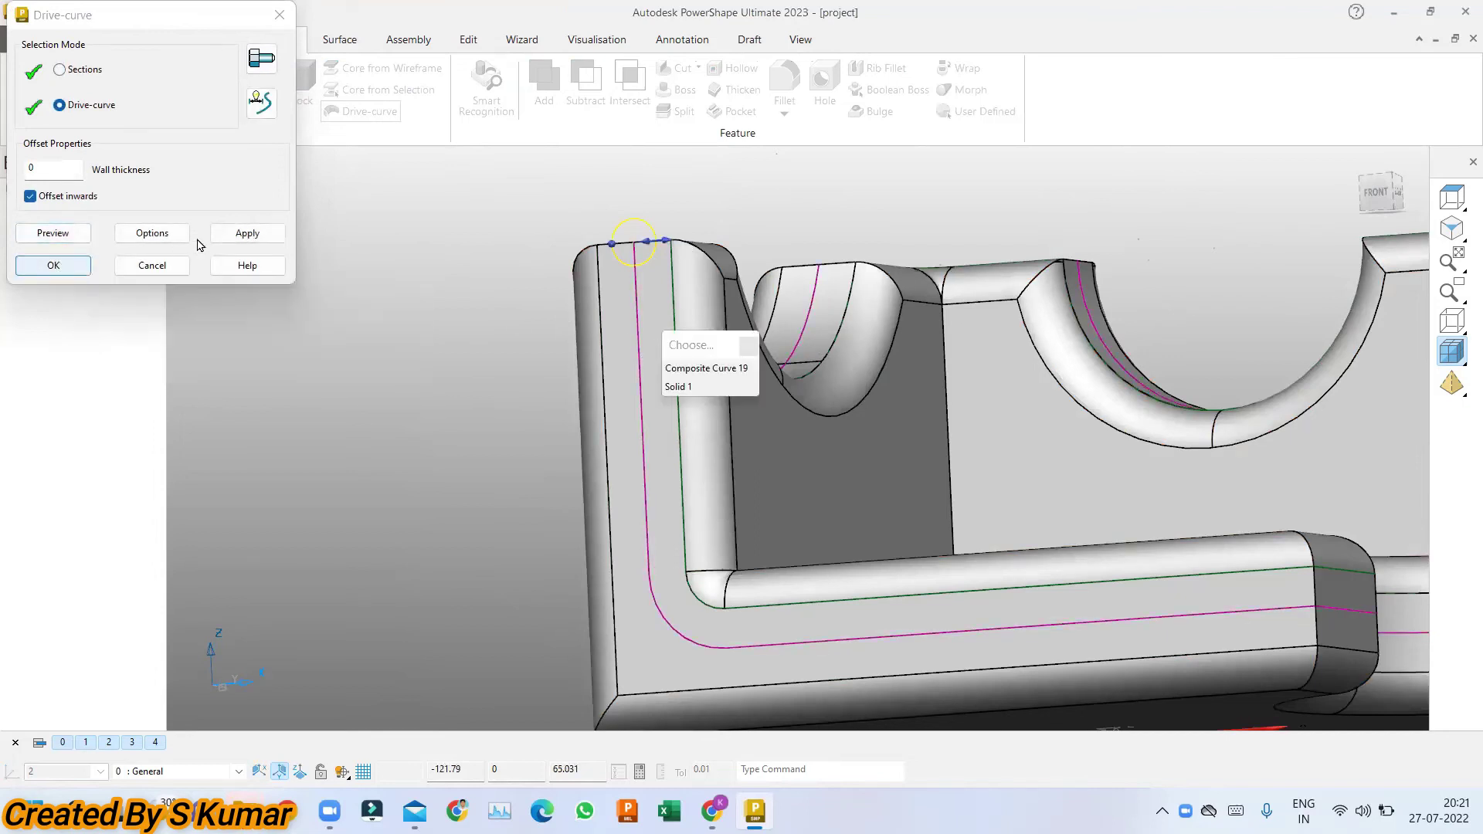
pyautogui.click(247, 241)
pyautogui.click(54, 265)
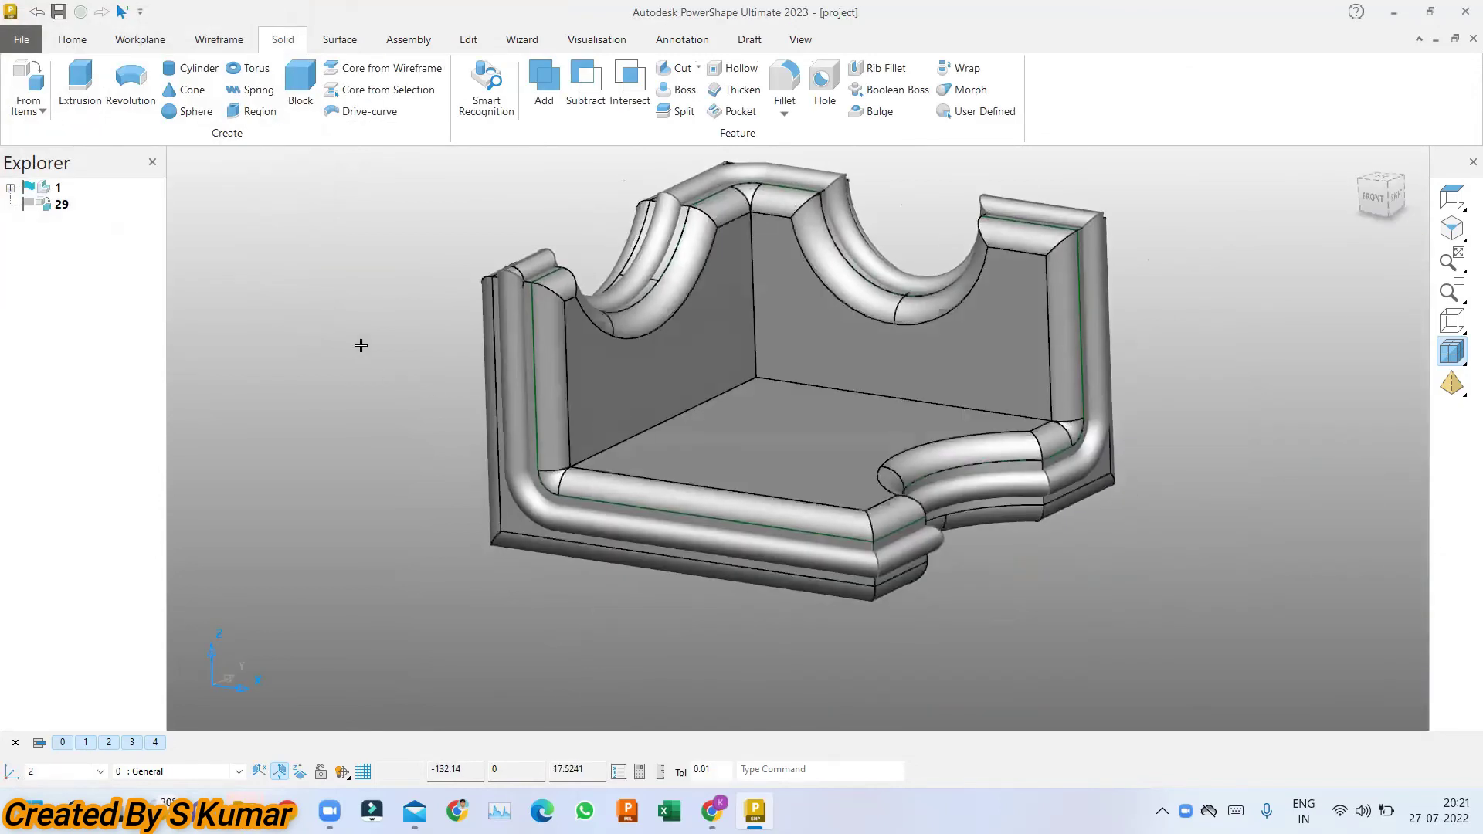
# Step: Subtract the swept tube solid from the part to cut the round groove
pyautogui.click(586, 86)
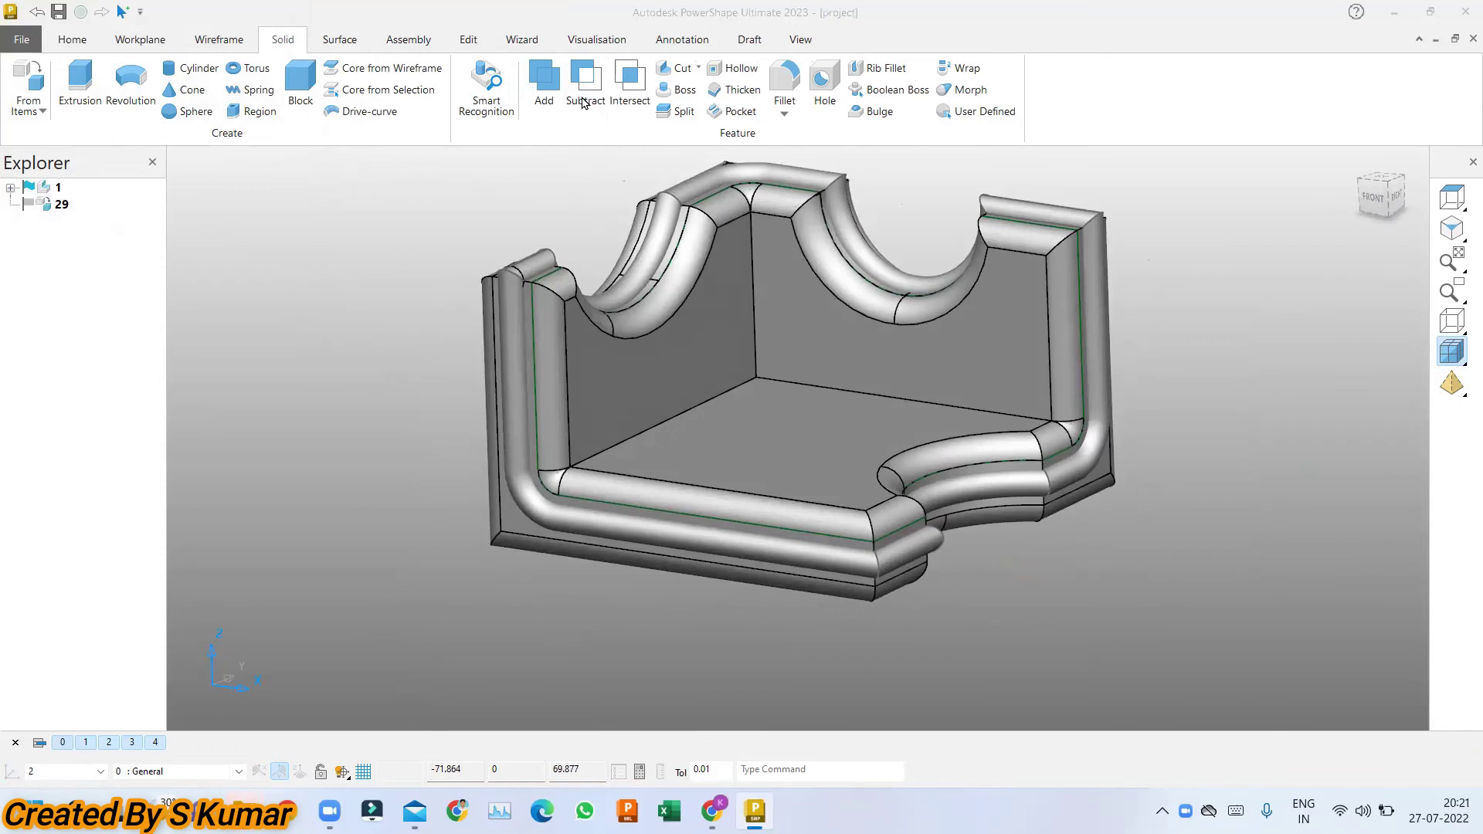
pyautogui.click(527, 279)
pyautogui.click(54, 203)
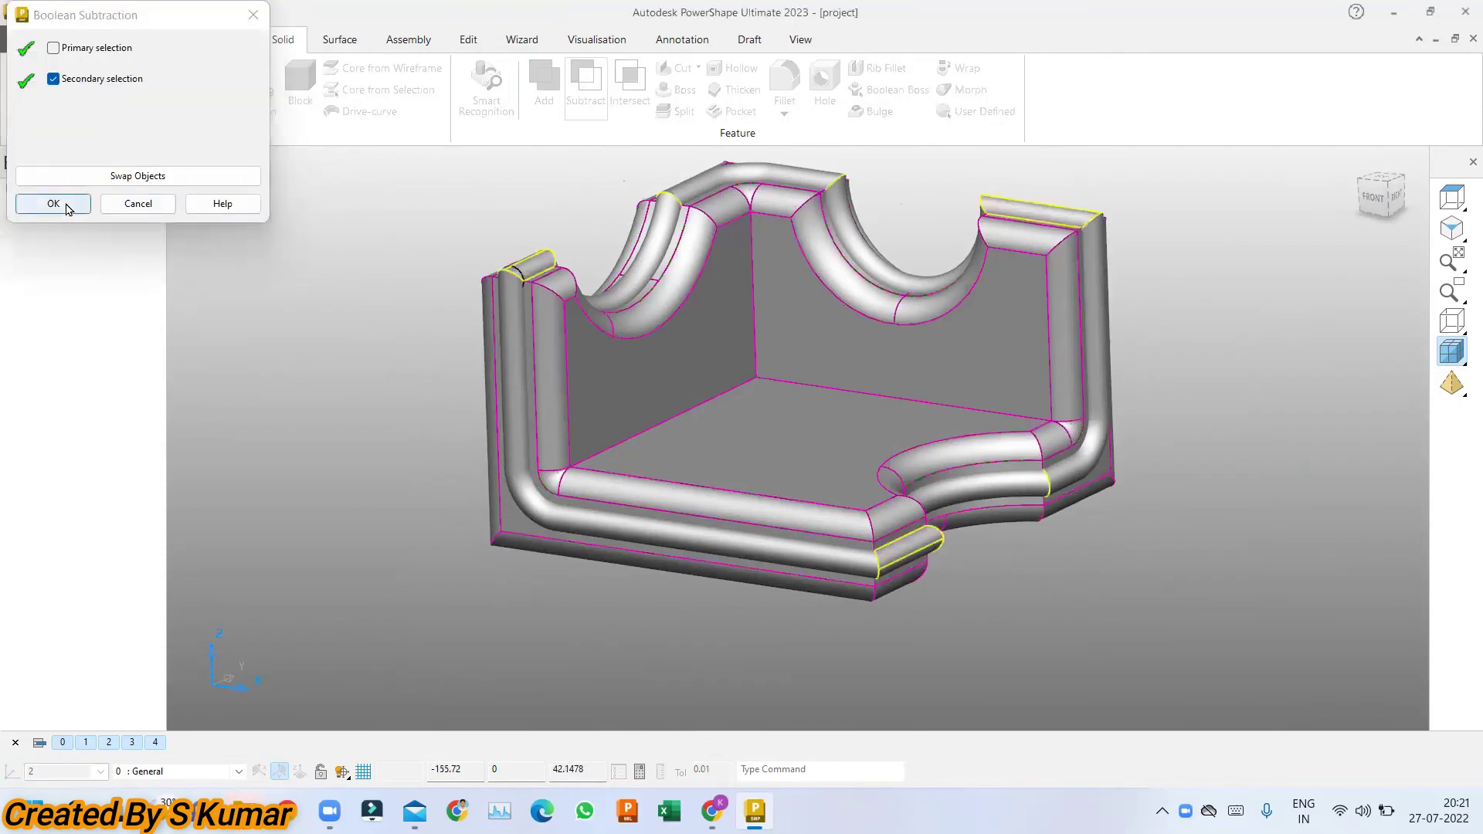
pyautogui.click(361, 260)
# Step: Select all wireframes and delete them, then orbit to inspect the groove
pyautogui.click(73, 40)
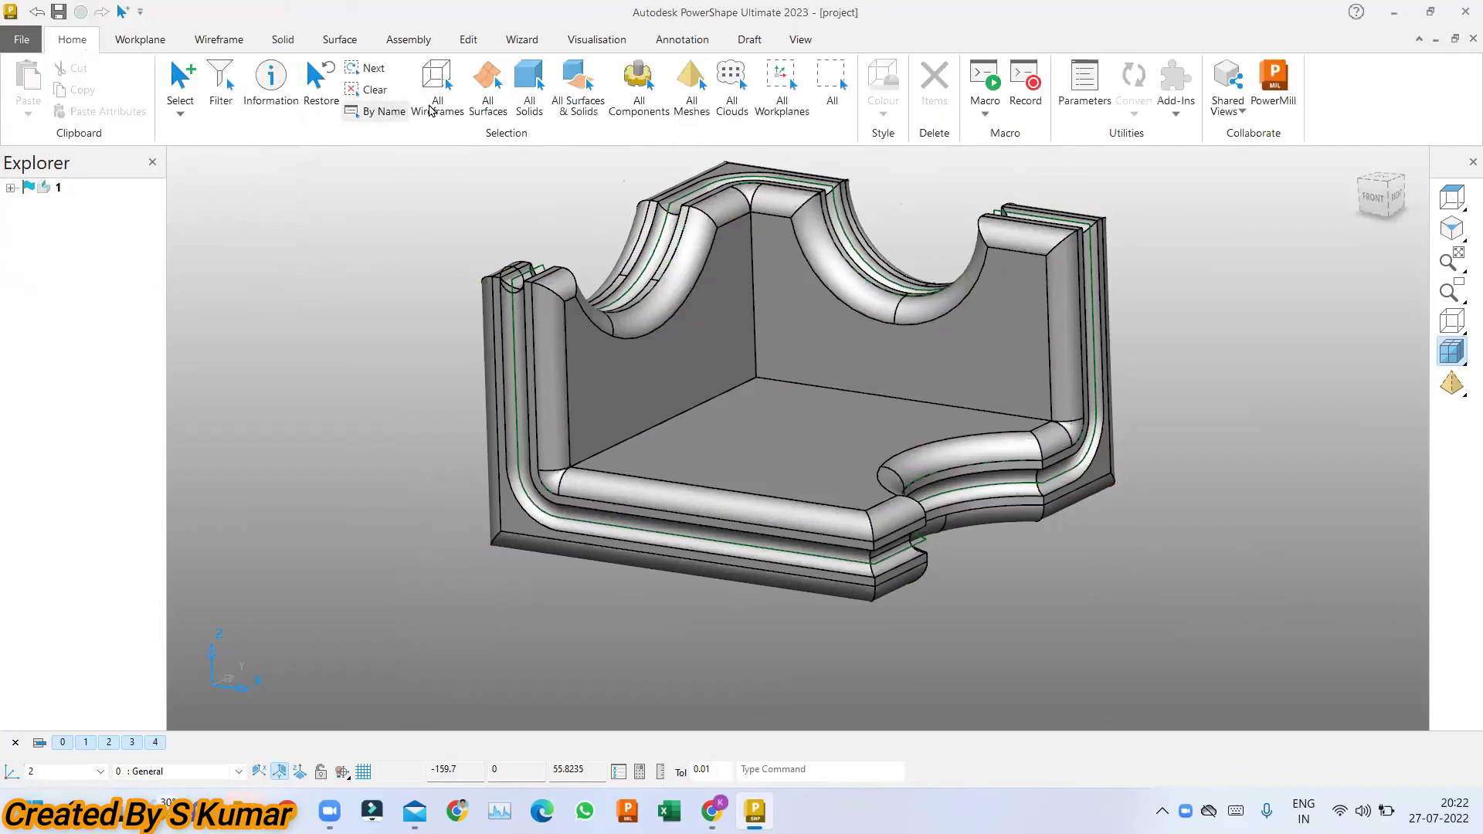
pyautogui.click(437, 85)
pyautogui.press('Delete')
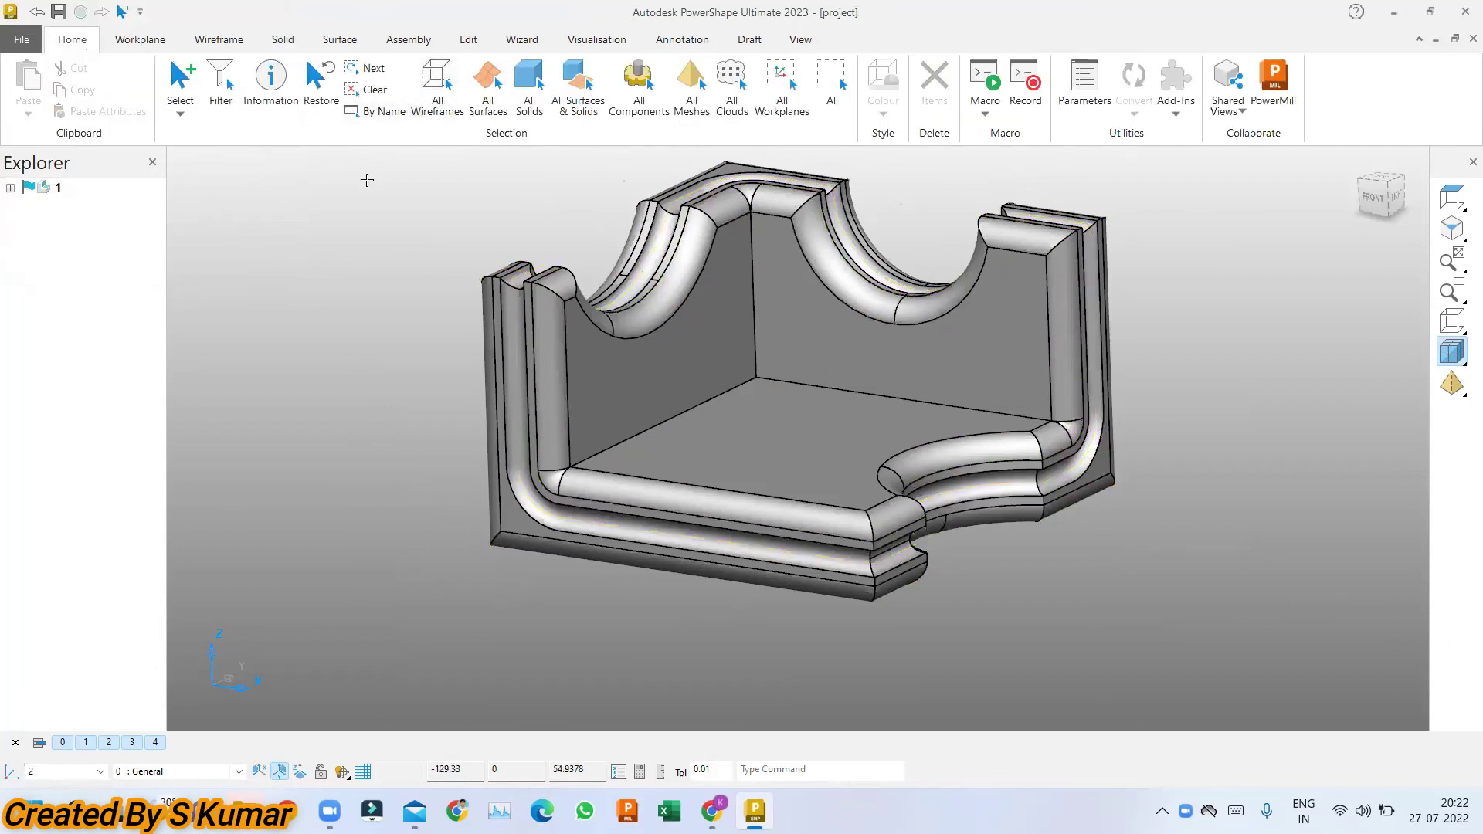
pyautogui.moveTo(889, 486)
pyautogui.mouseDown(button='middle')
pyautogui.moveTo(855, 379)
pyautogui.moveTo(682, 450)
pyautogui.moveTo(1050, 493)
pyautogui.mouseUp(button='middle')
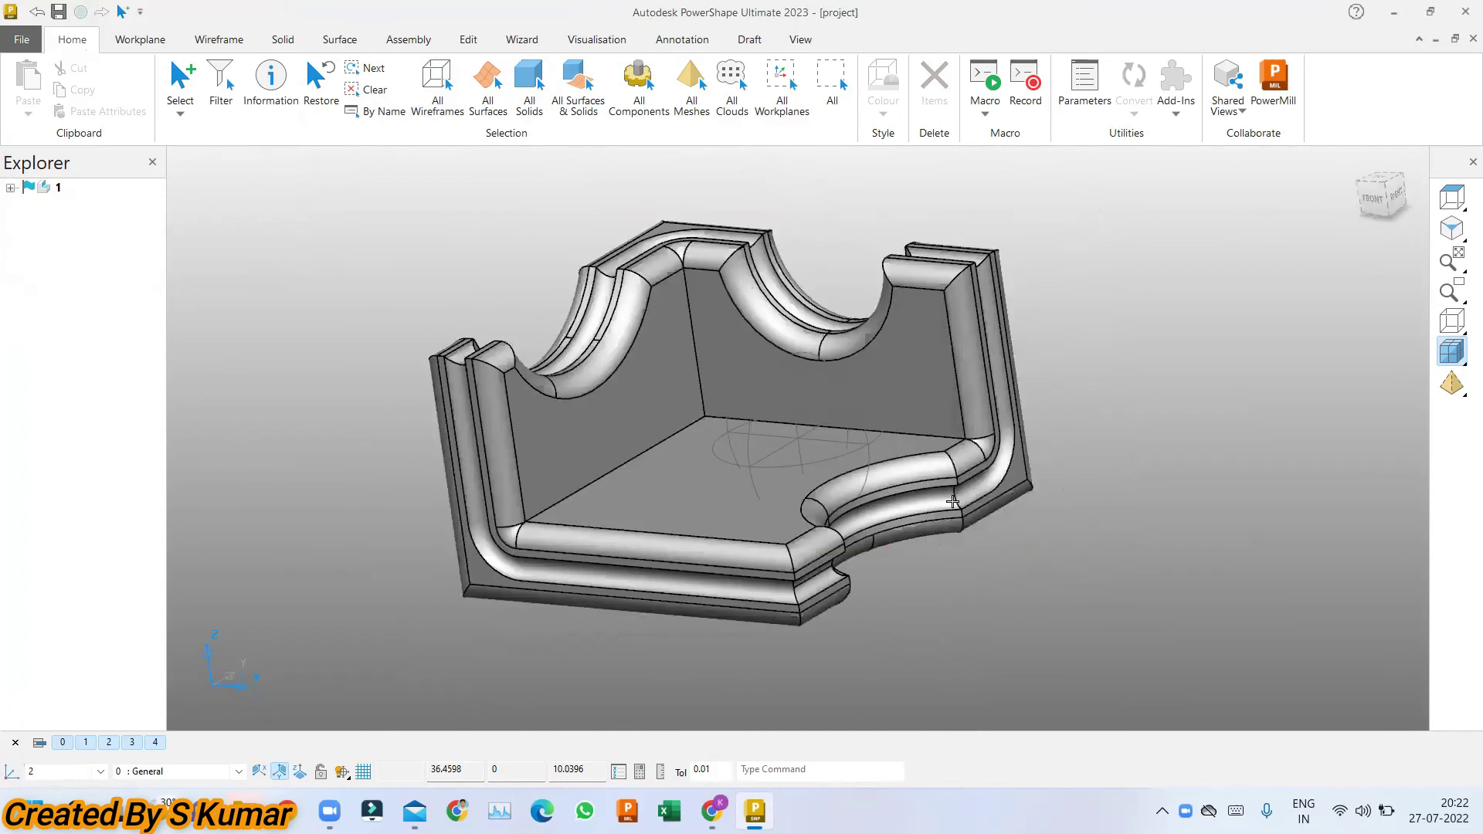